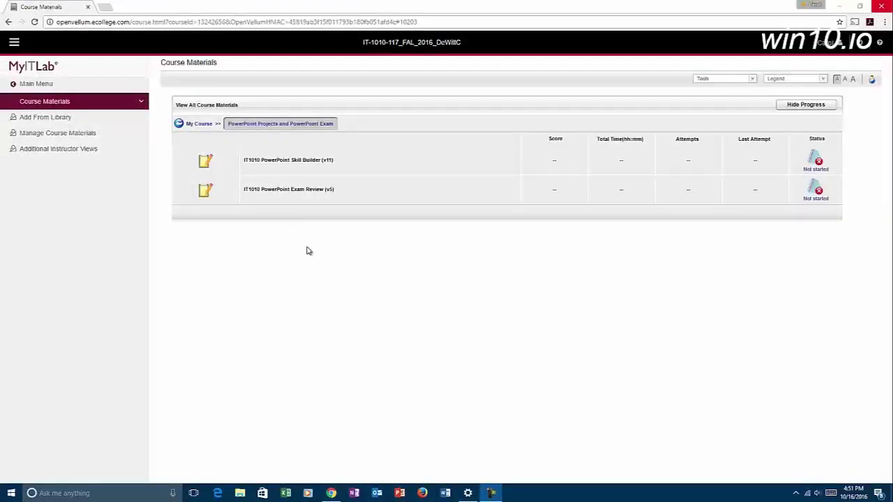
Step: Open the IT1010 PowerPoint Exam Review assignment from the MyITLab course materials
click(293, 194)
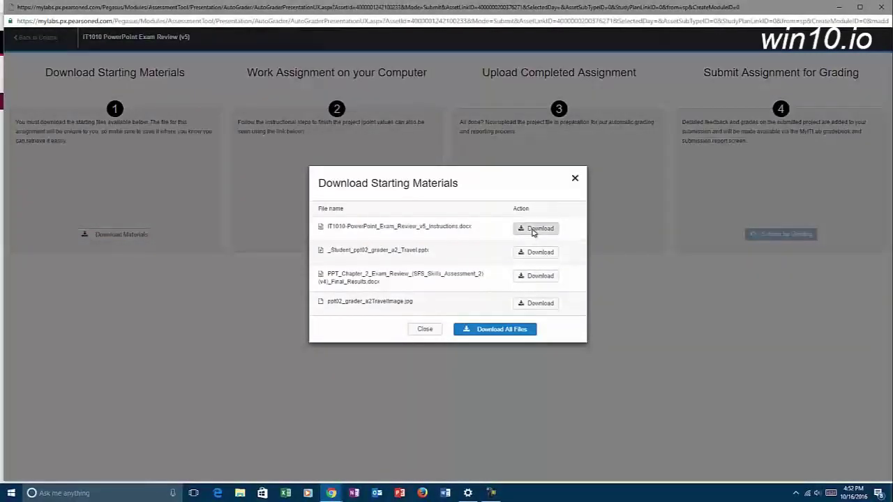
Step: Download the instructions .docx and ppt02_grader_a2TravelImage.jpg into Documents > IT1010 > PowerPoint > PPT Exam Review
click(535, 228)
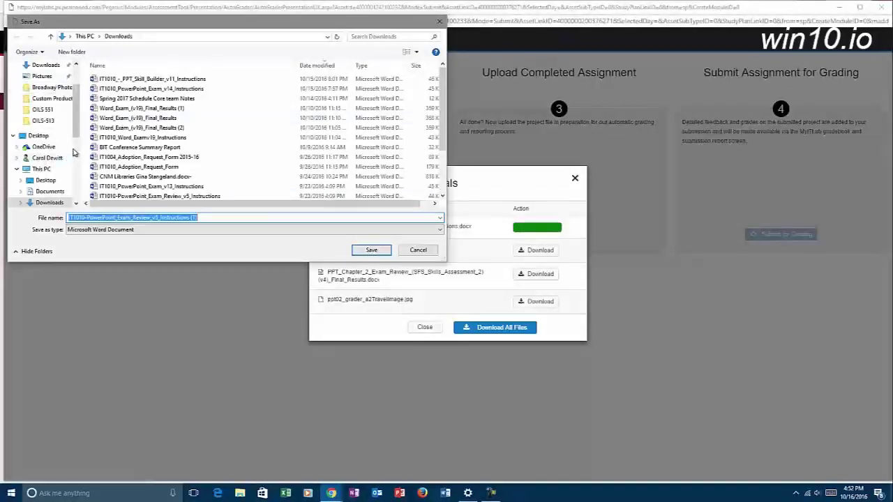
click(53, 192)
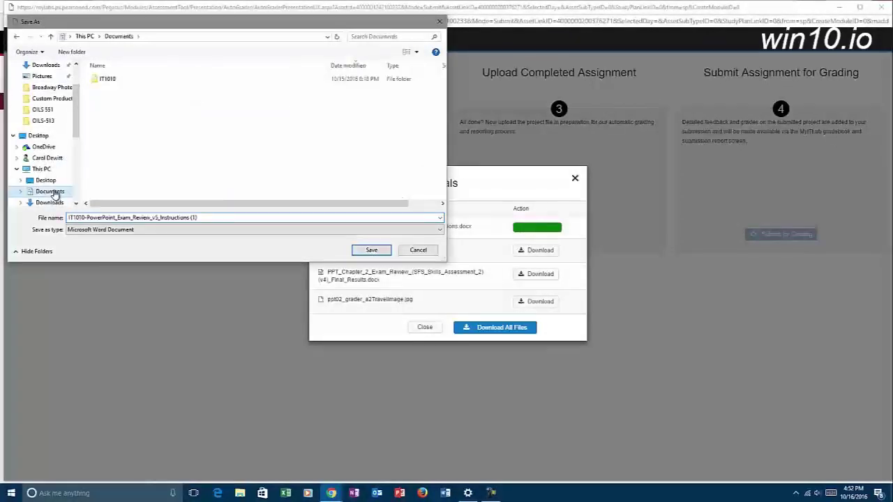
double_click(109, 79)
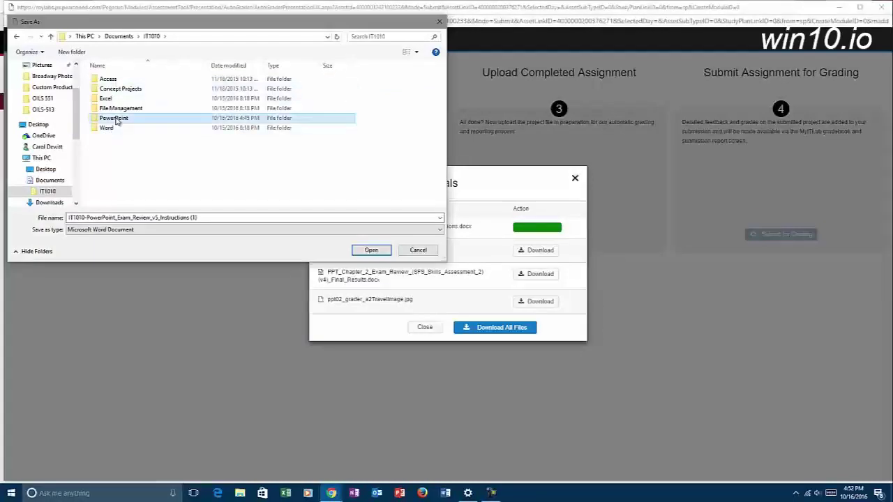
double_click(113, 118)
click(132, 83)
double_click(132, 84)
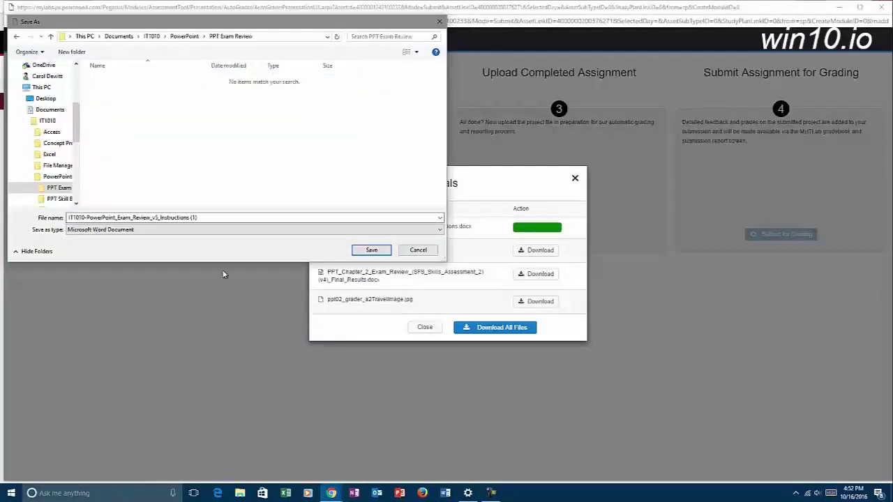
click(371, 250)
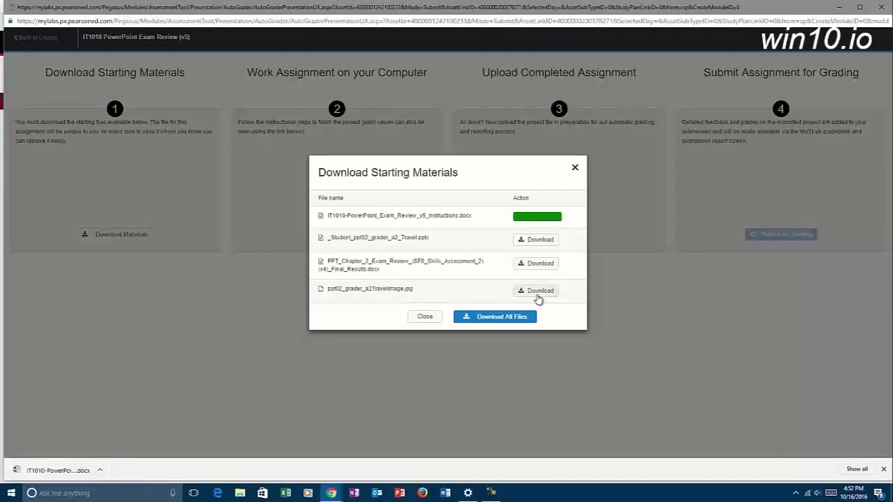
click(538, 293)
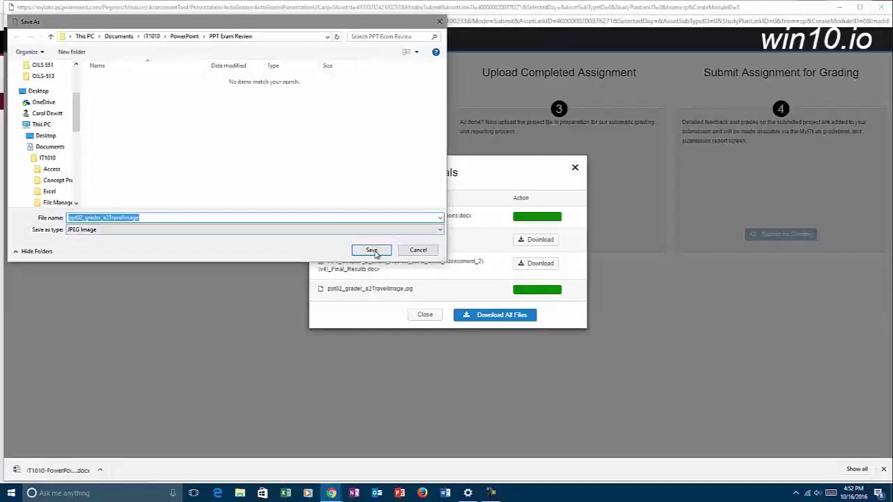
click(375, 252)
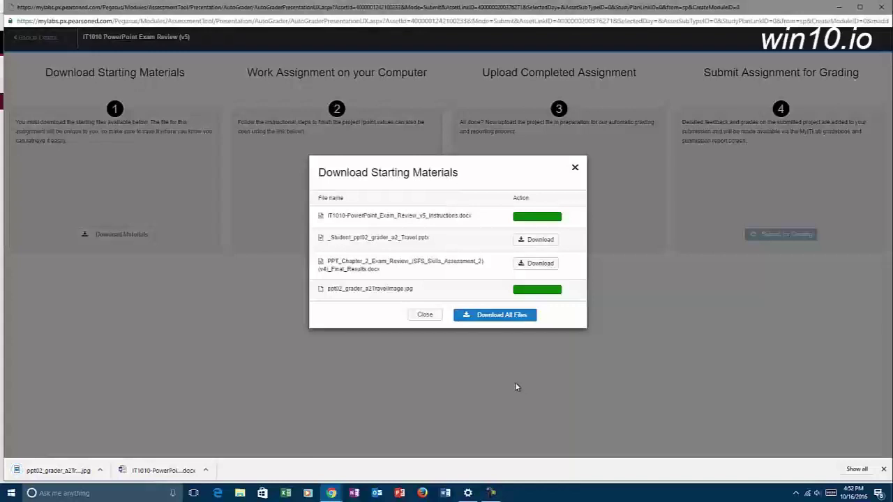
Step: Open the downloaded instructions document in Word, maximized and snapped to the right half
click(190, 475)
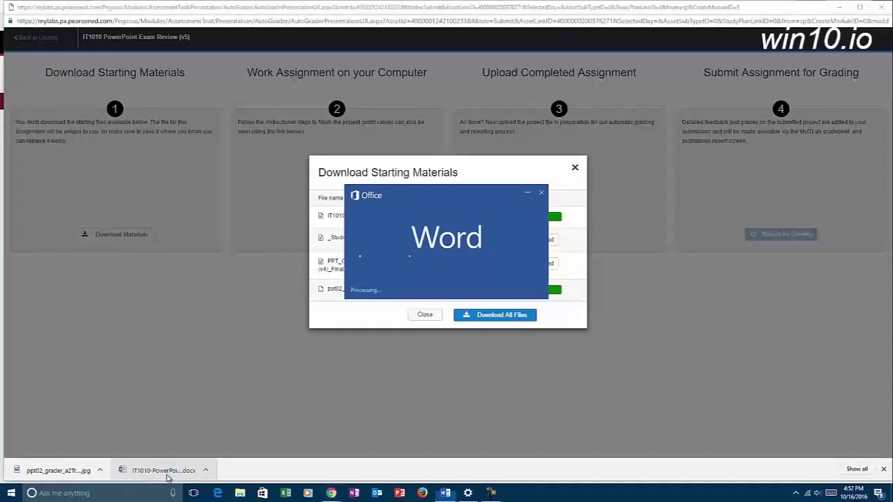
click(290, 12)
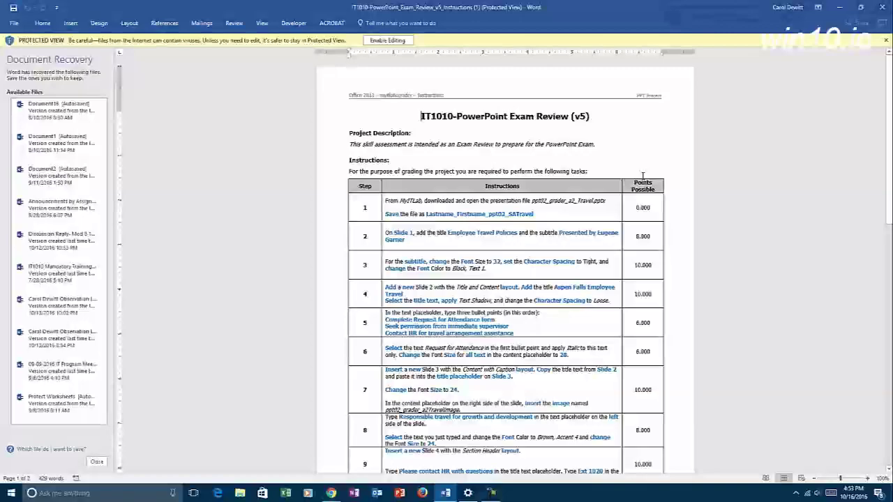
key(super+Right)
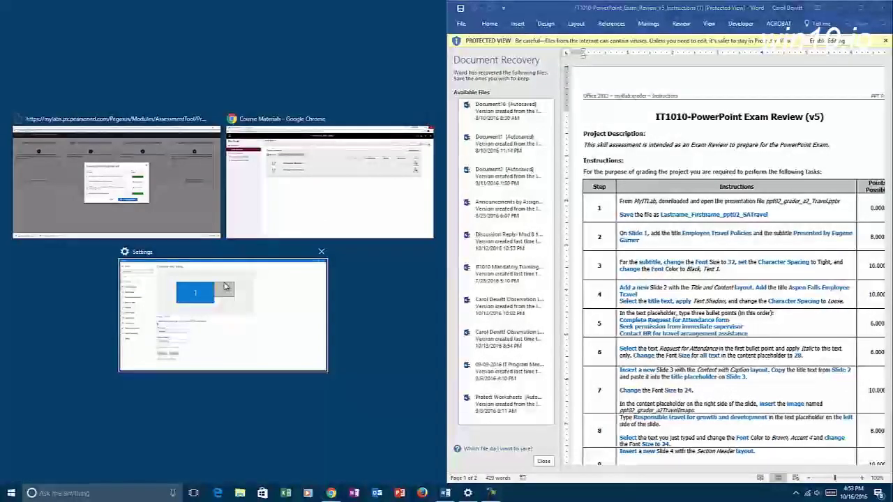
Step: Download _Student_ppt02_grader_a2_Travel.pptx to the PPT Exam Review folder and open it
click(143, 203)
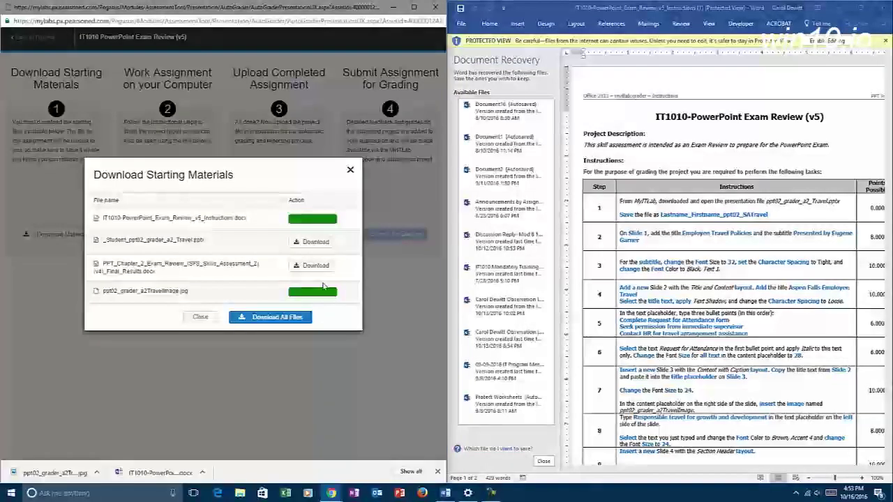
click(314, 243)
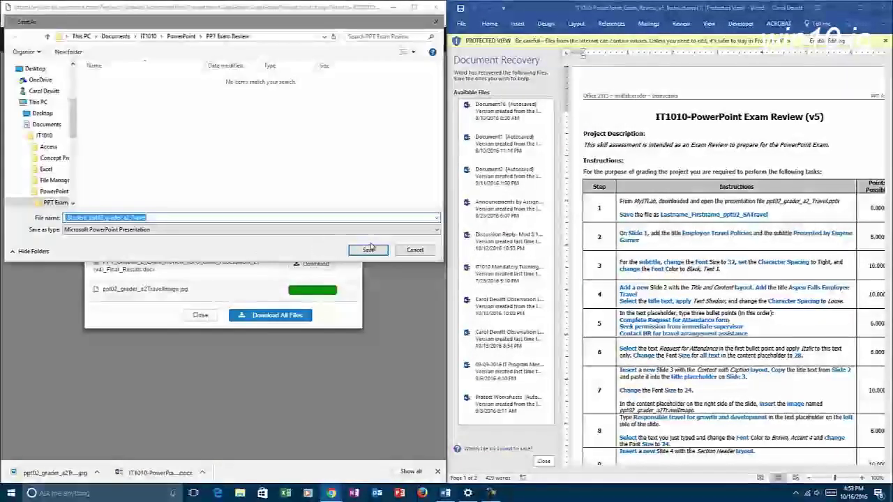
click(369, 250)
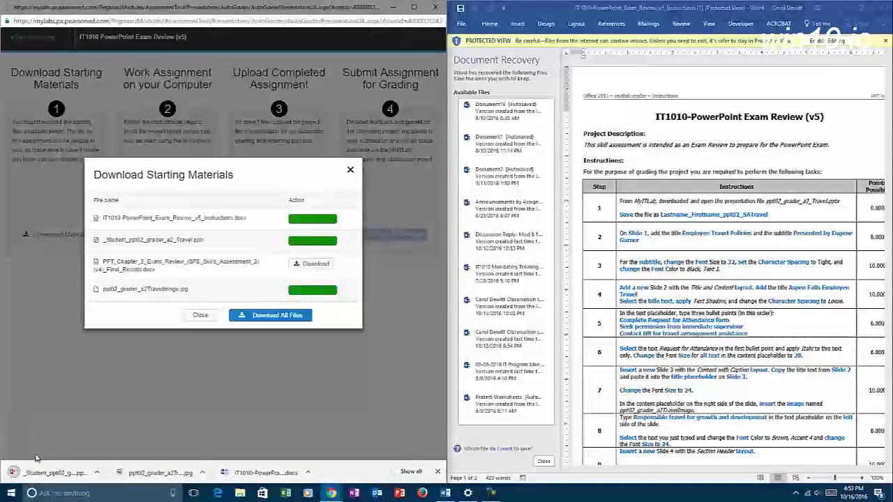
click(53, 474)
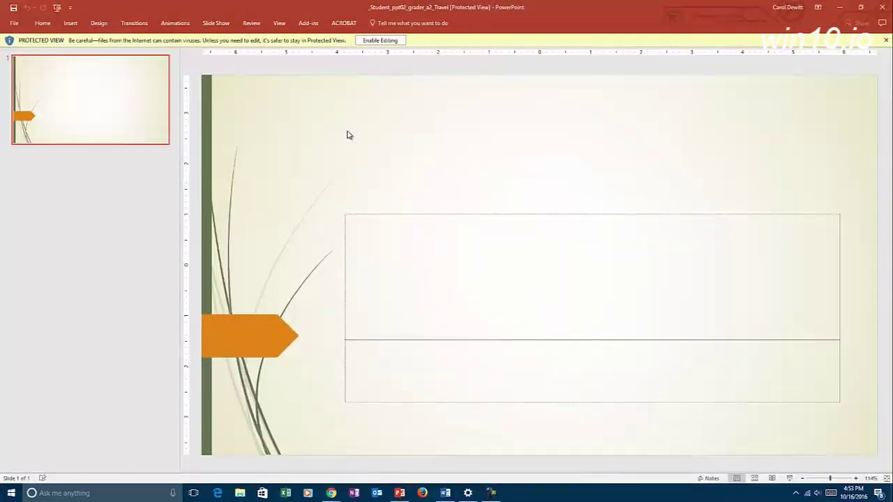
Step: Enable editing, dismiss the Camtasia add-in message, and snap PowerPoint to the left half
click(381, 43)
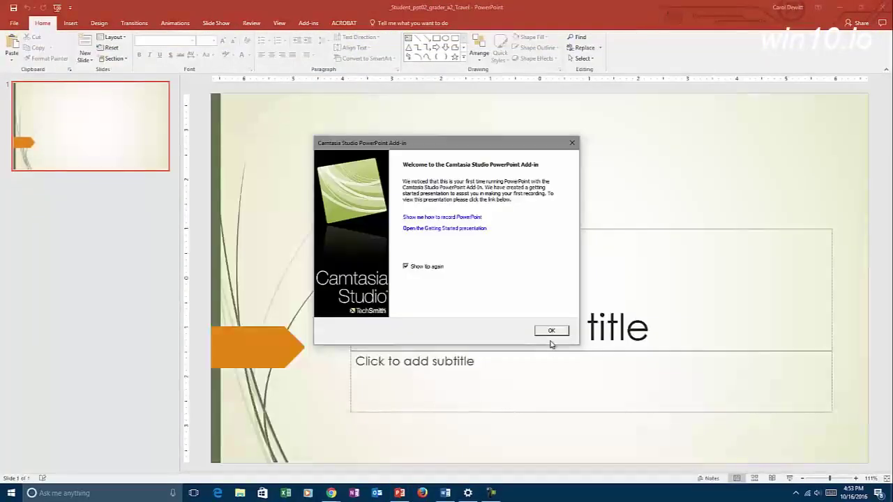
click(552, 331)
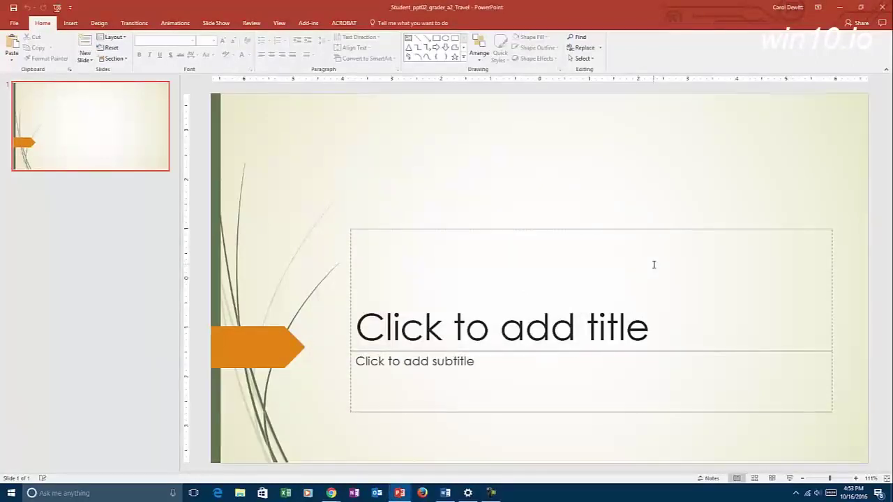
key(super+Left)
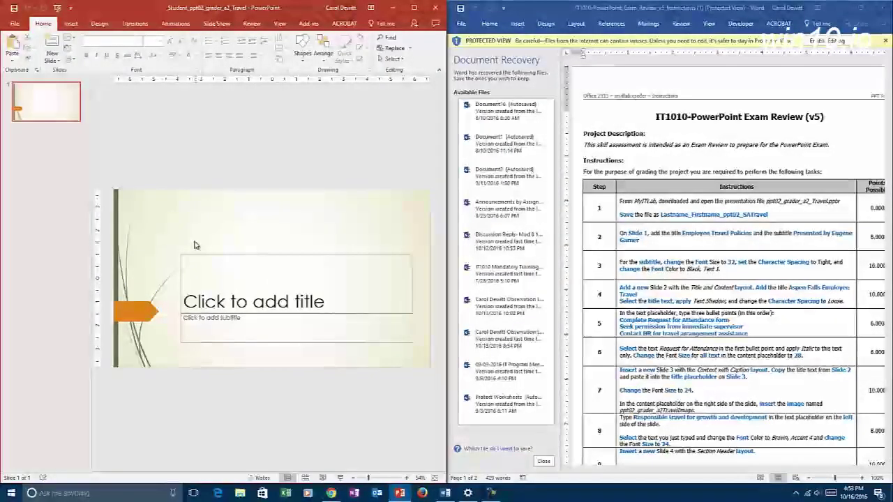
Step: Save the presentation as Lastname_Firstname_ppt02_SATravel in Documents > IT1010 > PowerPoint > PPT Exam Review
click(12, 25)
click(21, 116)
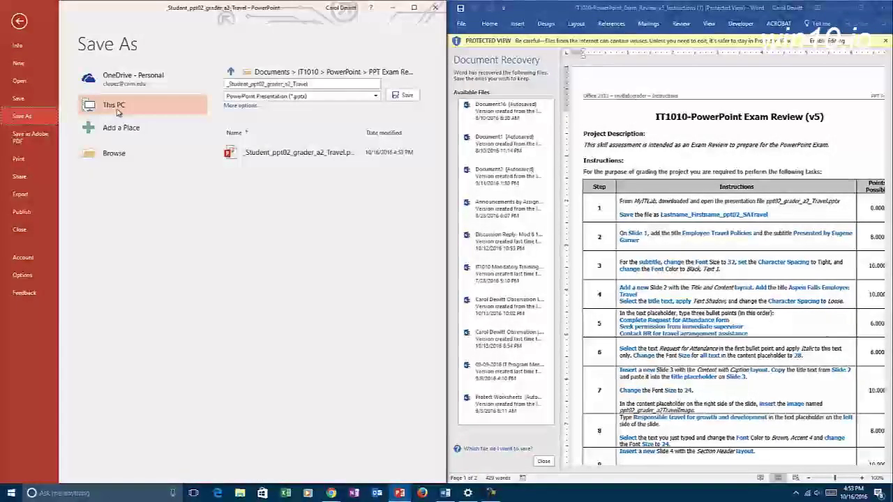
click(114, 154)
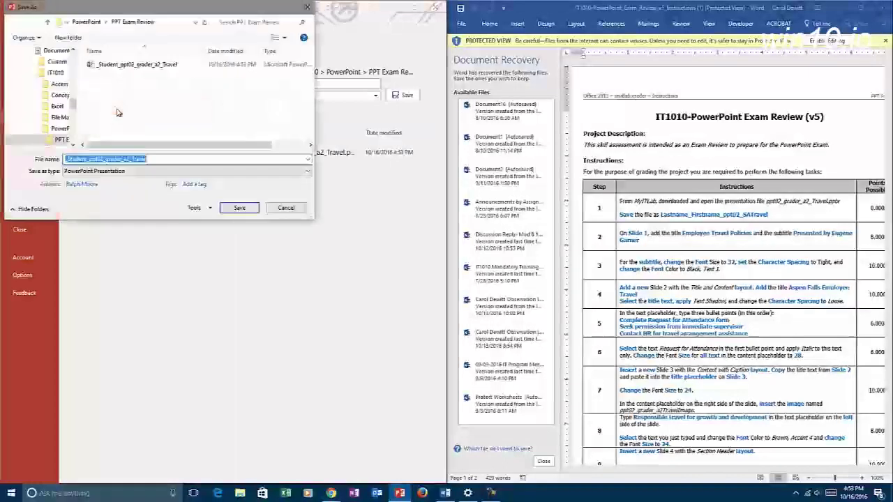
scroll(66, 87, up, 5)
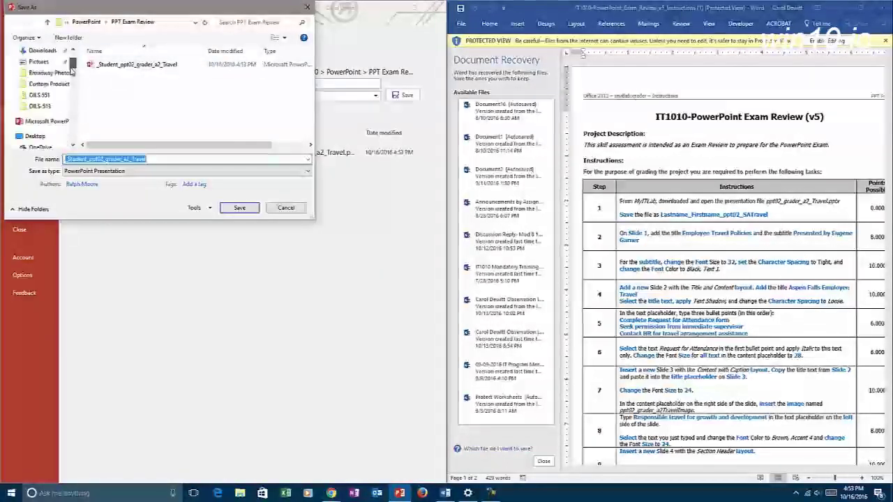
click(43, 62)
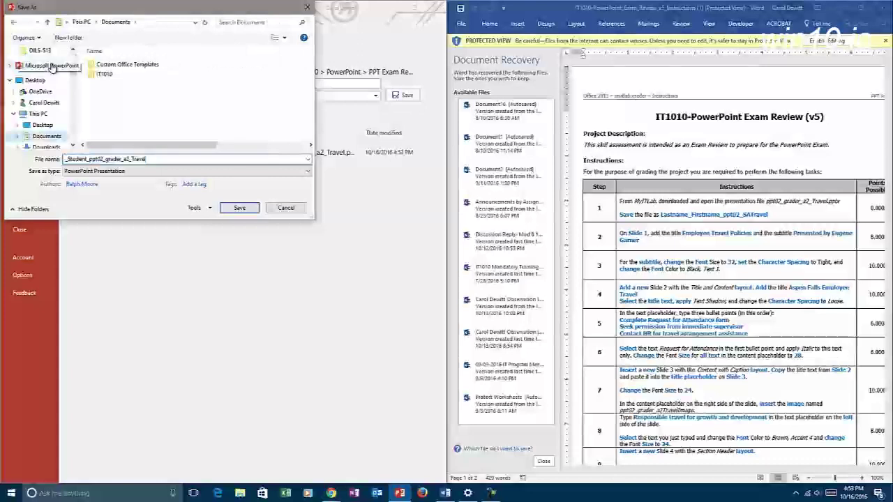
click(108, 77)
double_click(108, 77)
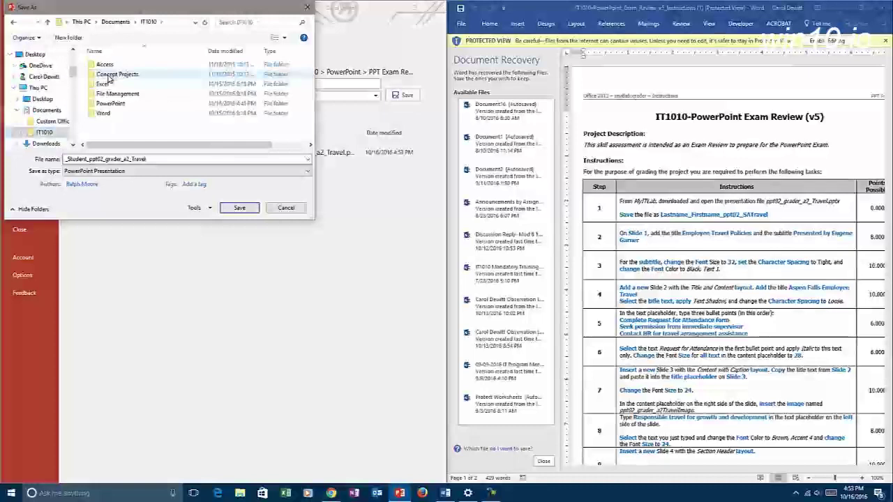
double_click(105, 104)
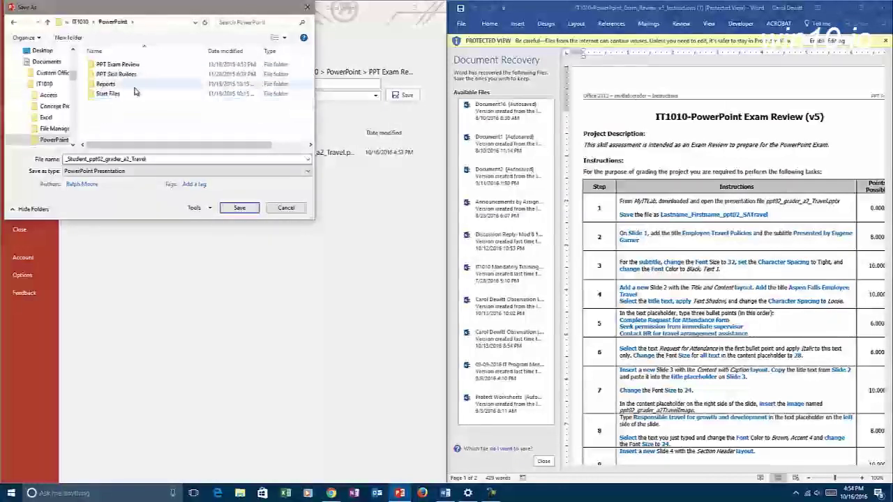
double_click(119, 65)
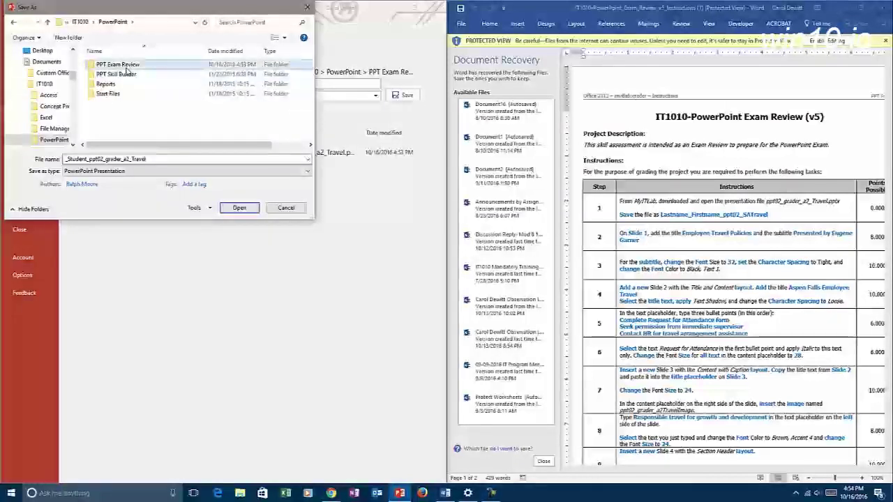
double_click(156, 158)
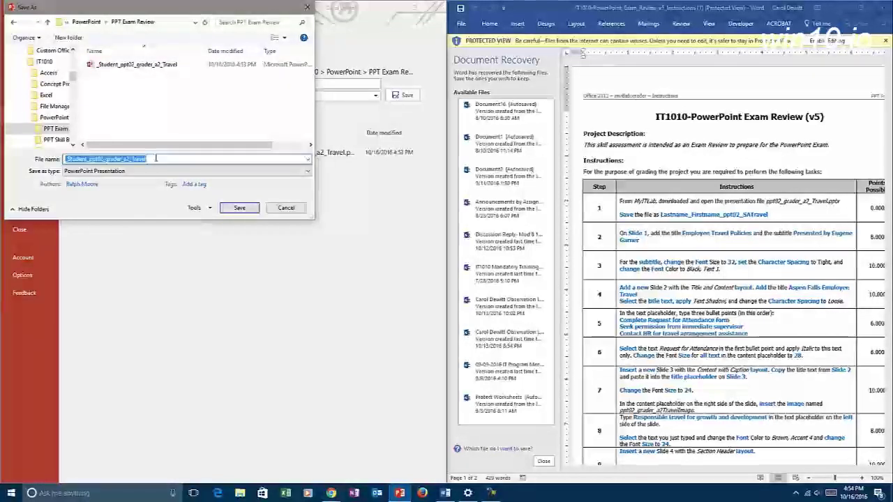
text(Last)
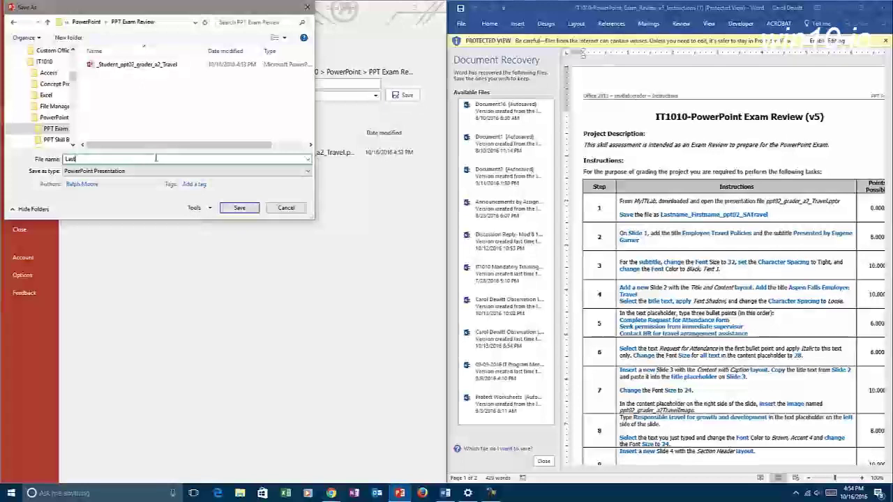
text(name_)
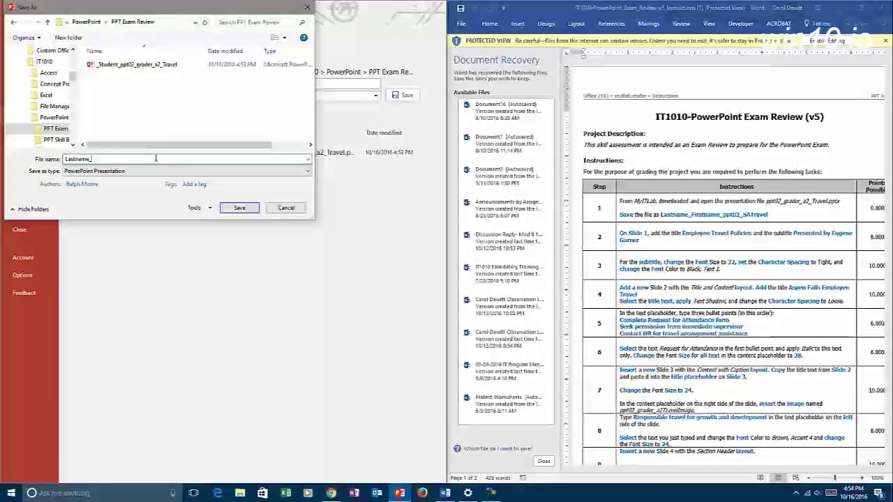
text(Firstname_)
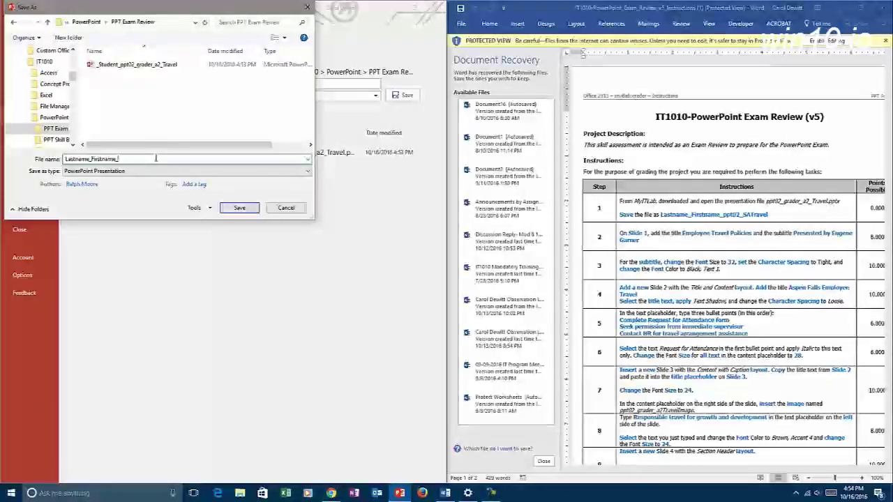
text(ppt02_)
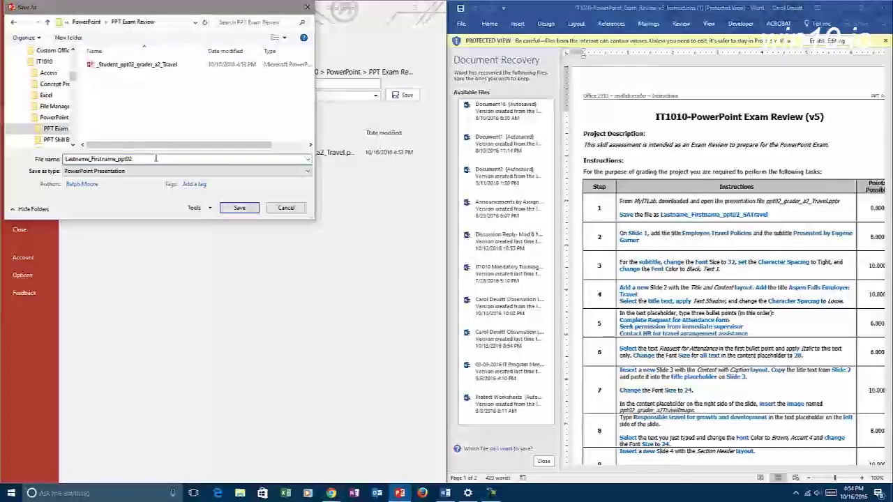
text(SAT)
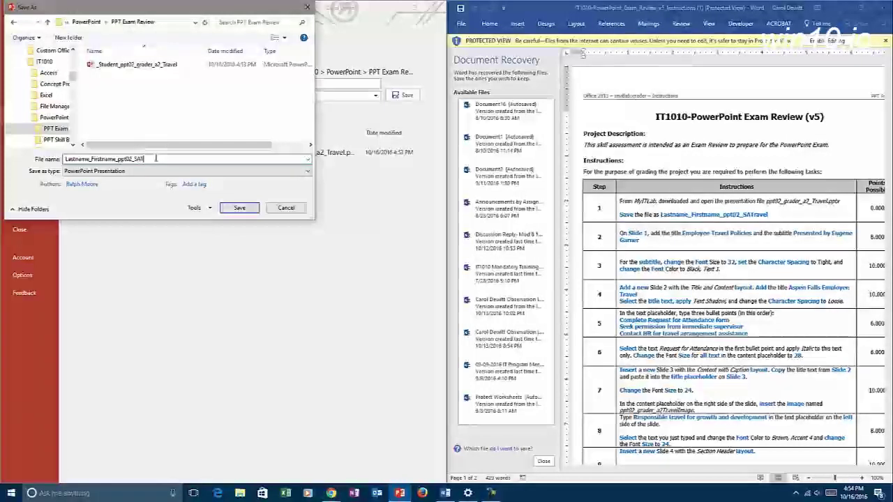
text(ravel)
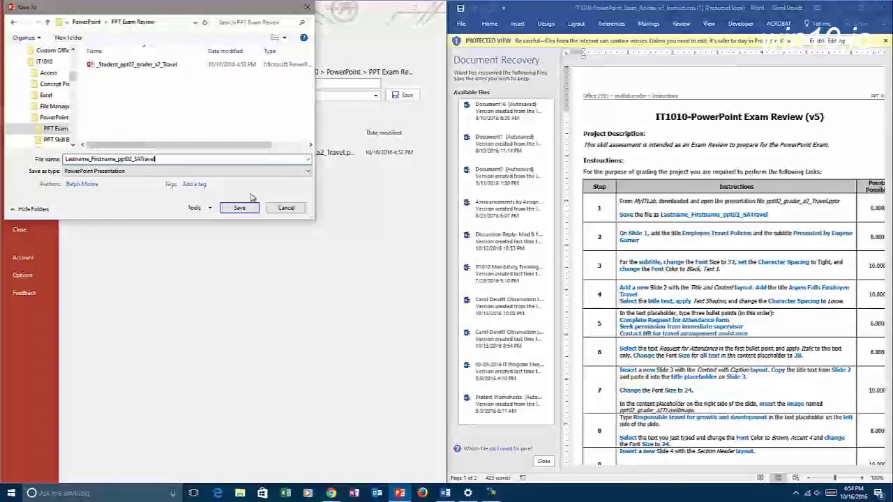
click(240, 208)
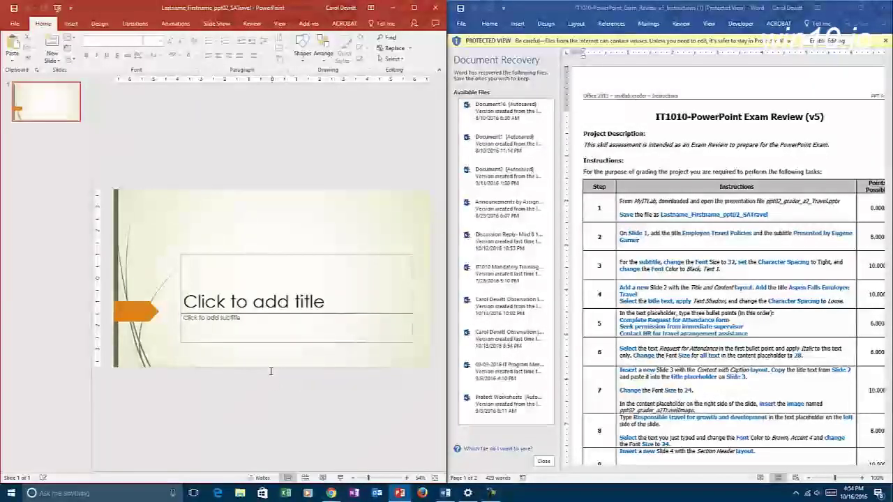
Step: Title slide 1 'Employee Travel Policies', correcting the 'Trael' typo
click(249, 305)
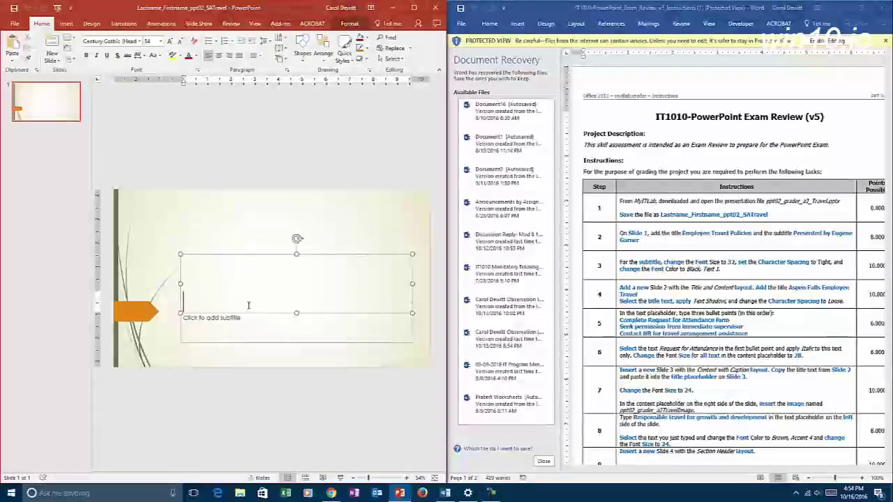
text(Employee )
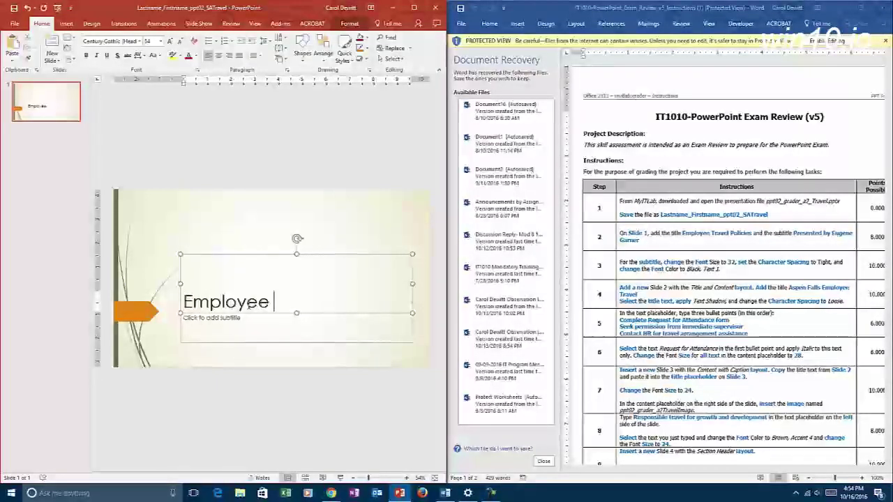
text(Trael)
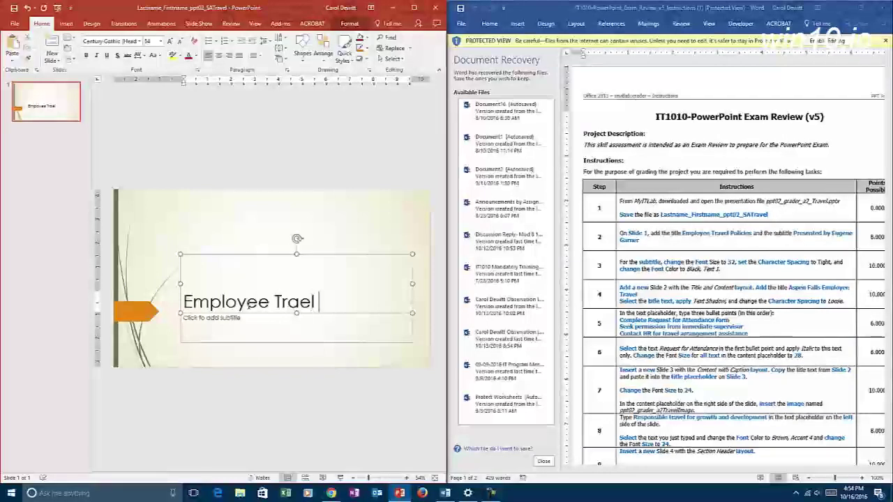
text( Policies)
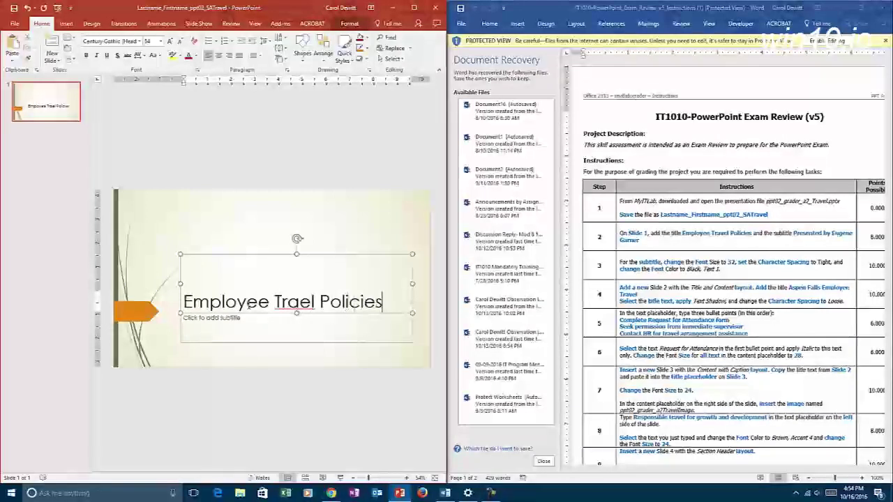
click(296, 305)
text(v)
Step: Enter a subtitle of 'Presented by' plus the presenter's name, fixing a misspelling in the name
click(279, 333)
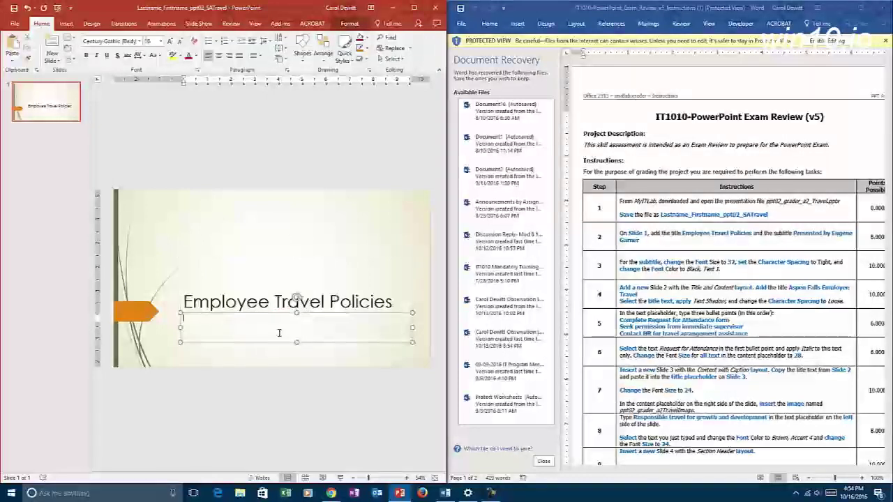
text(Prese)
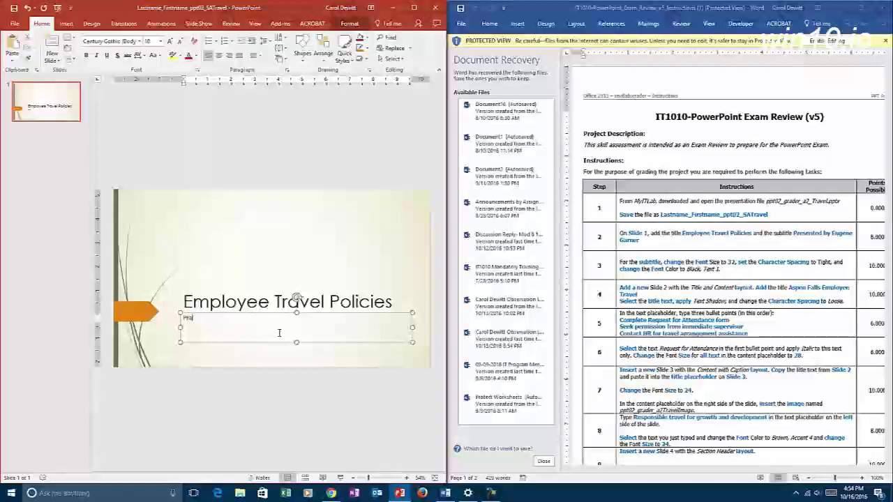
text(nted by)
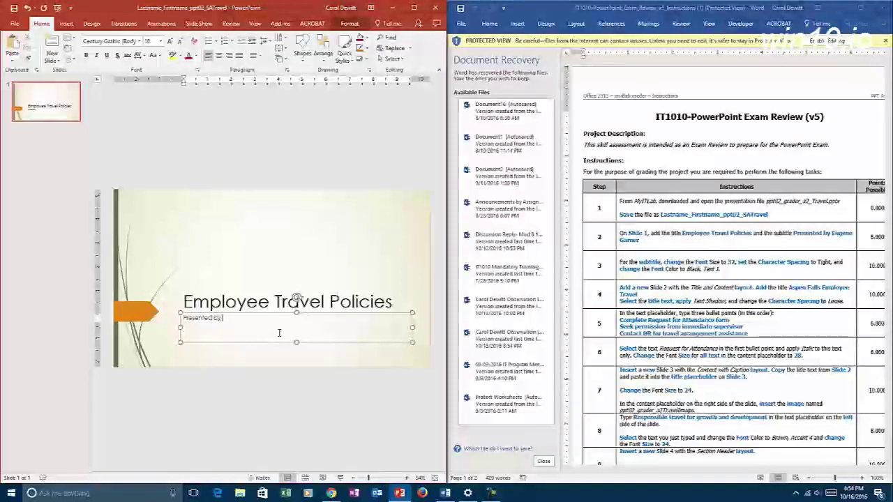
text( Eugene Garner)
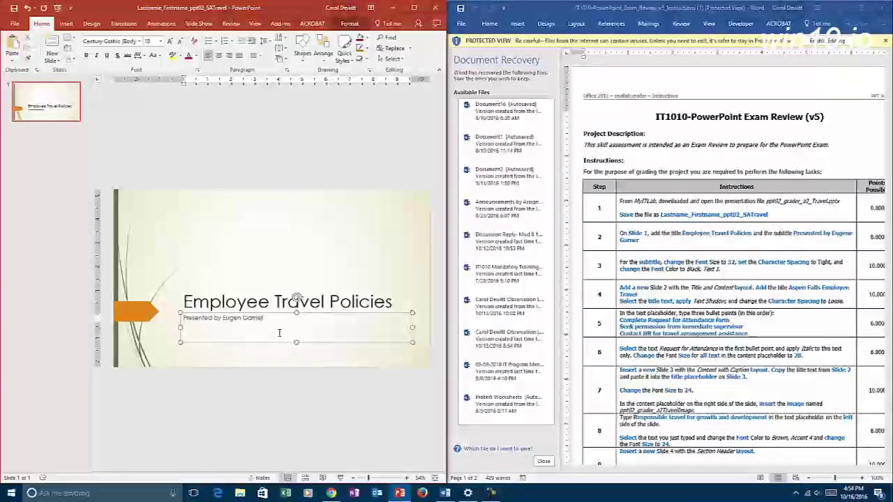
click(242, 318)
text(e)
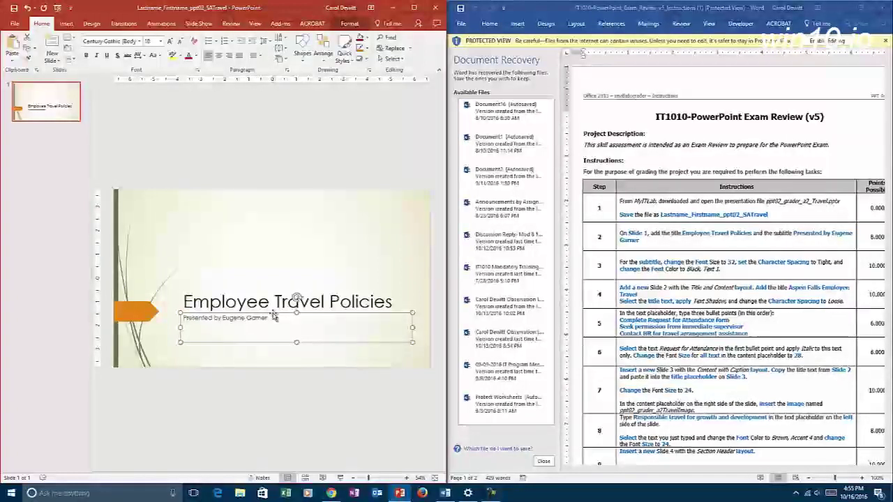
Step: Format the slide 1 subtitle as 32 pt, Tight character spacing, Black, Text 1 colour
click(160, 43)
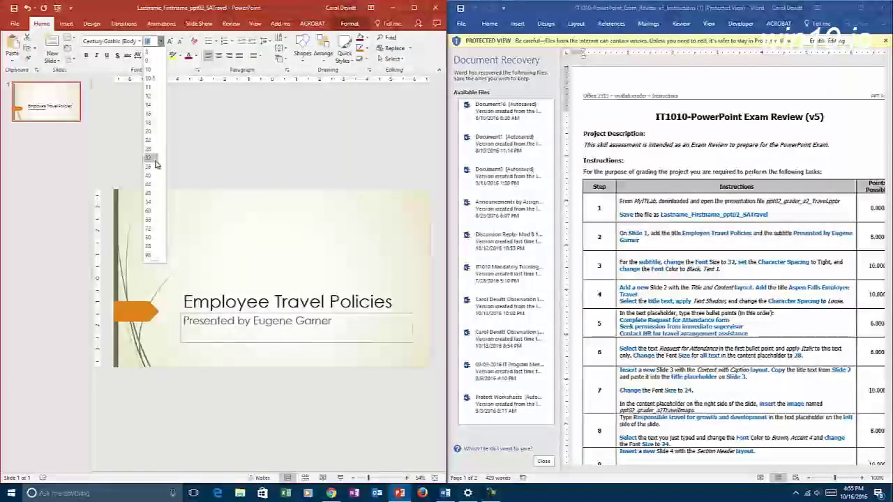
click(155, 160)
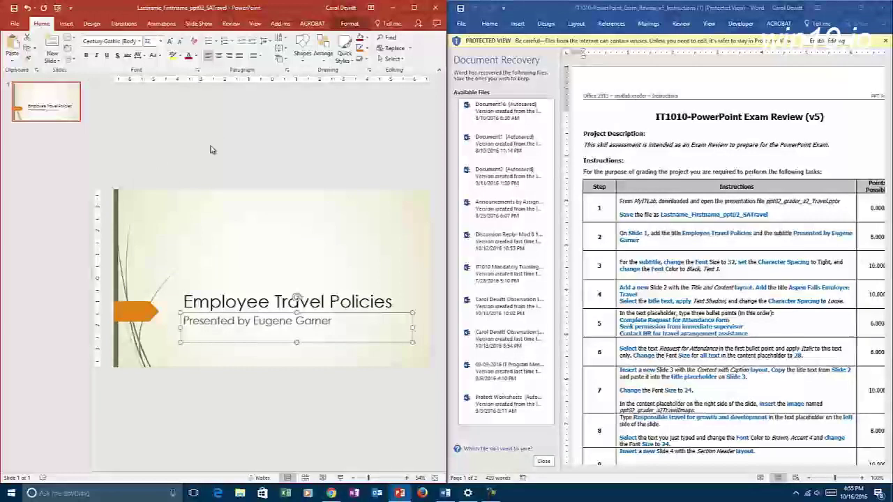
click(139, 59)
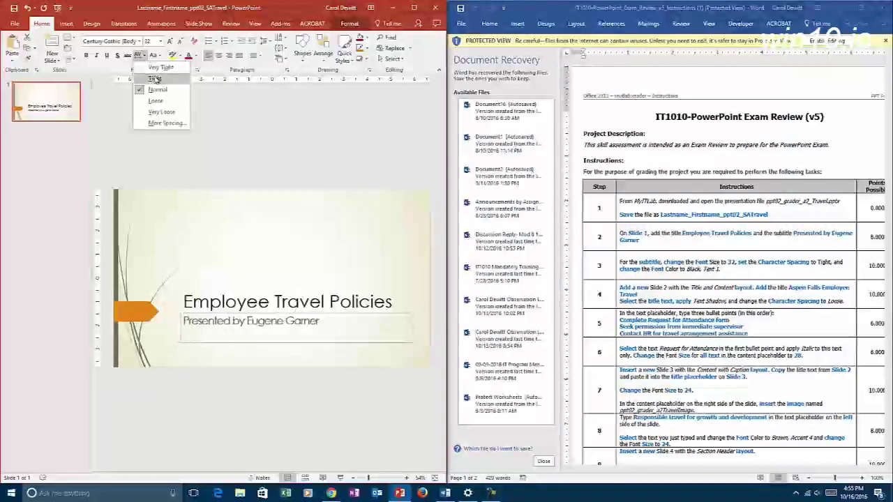
click(155, 78)
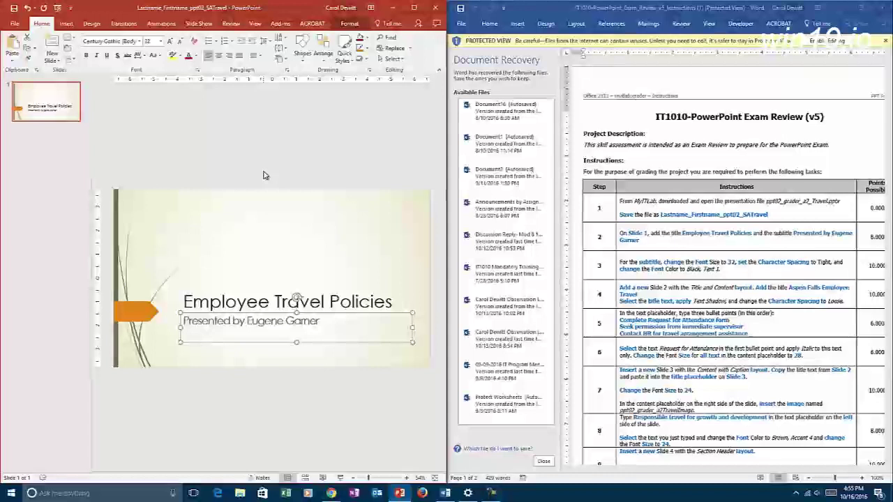
click(196, 57)
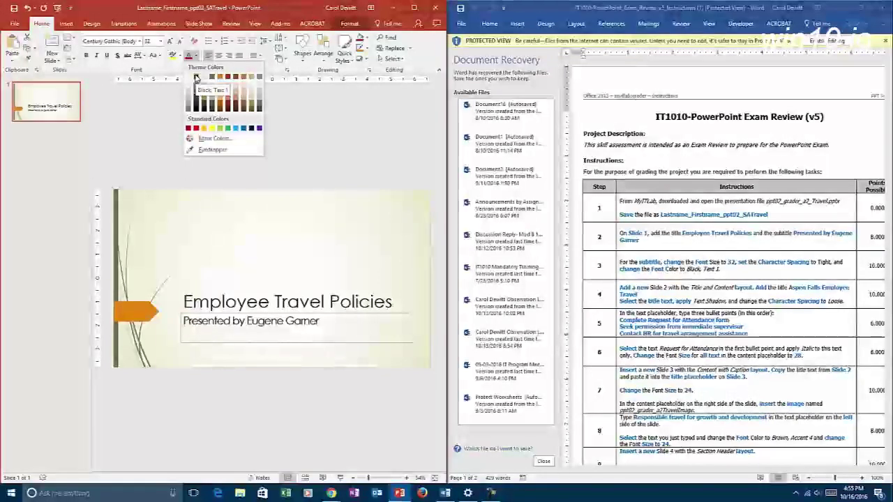
click(196, 77)
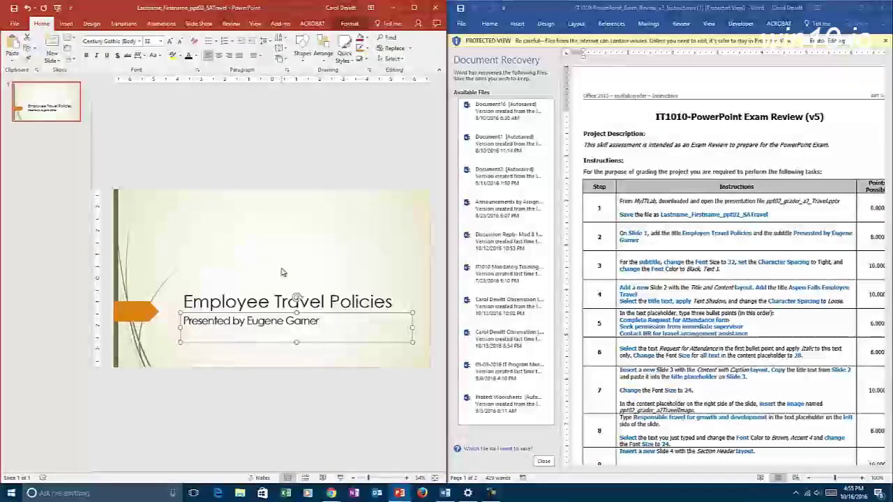
Step: Insert a Title and Content slide and title it 'Aspen Falls Employee Travel'
click(59, 61)
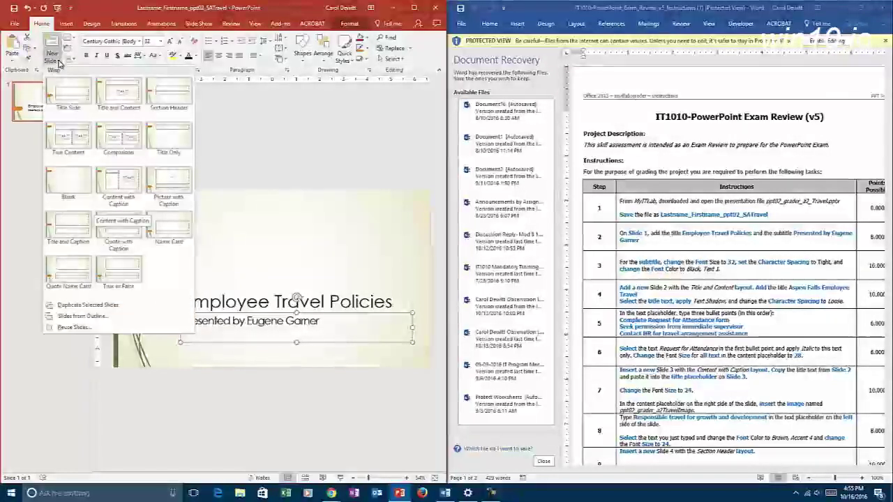
click(116, 93)
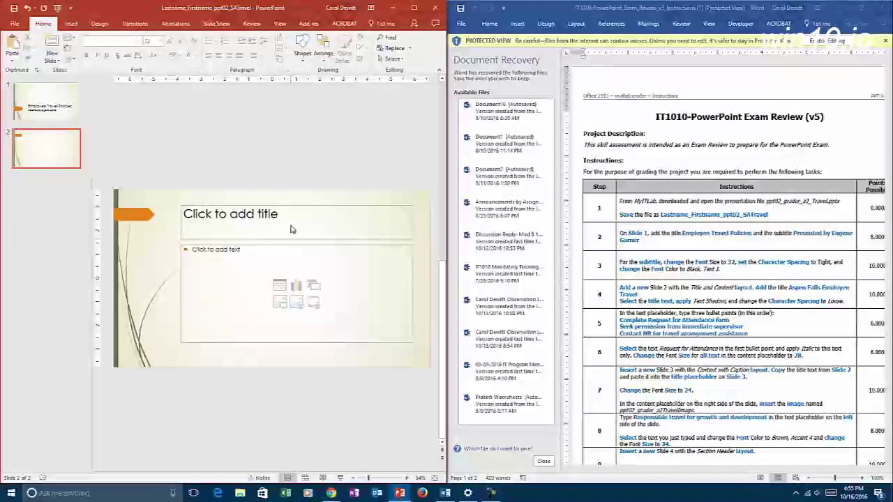
click(251, 215)
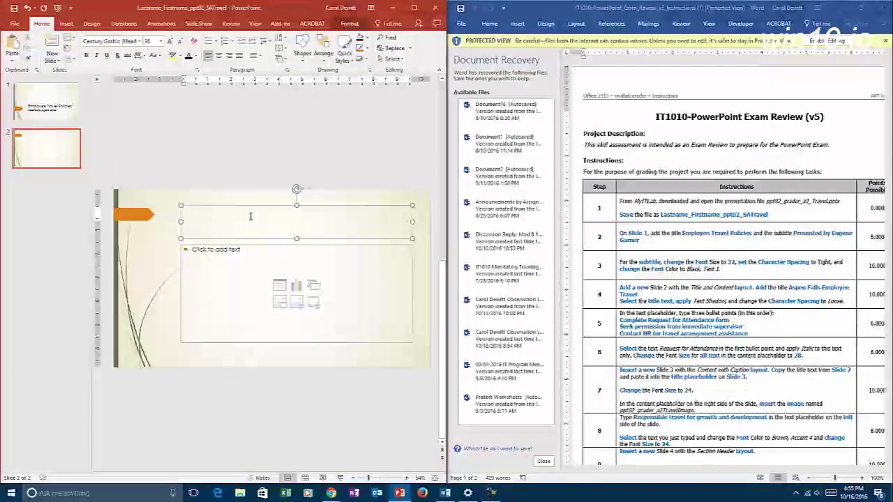
text(Aspen Fa)
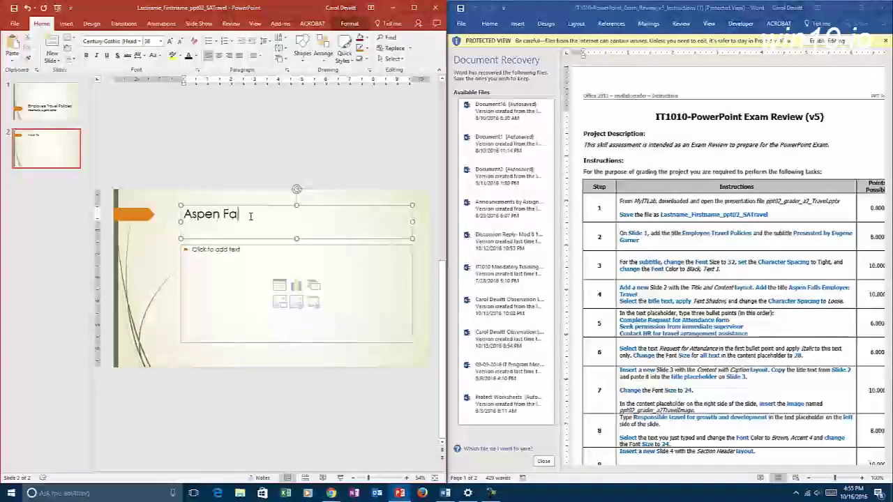
text(lls Em)
key(BackSpace)
text(Employee Travel)
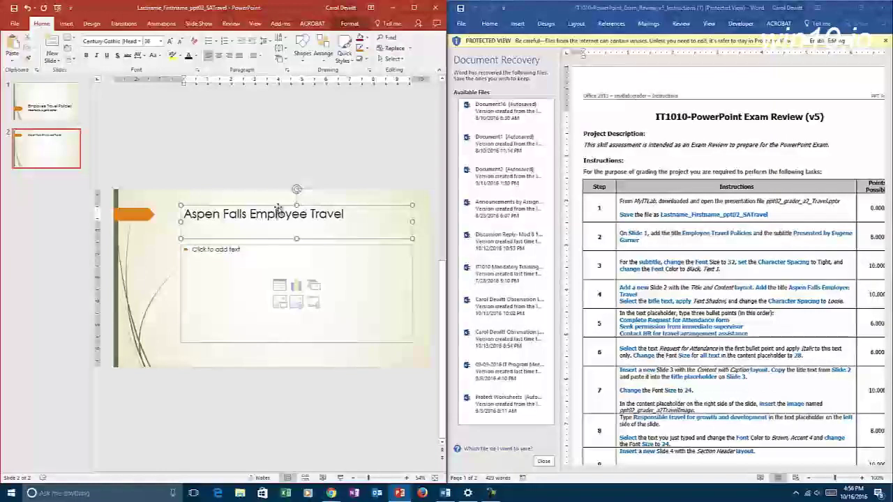
Step: Apply Text Shadow and Loose character spacing to the 'Aspen Falls Employee Travel' title
click(282, 205)
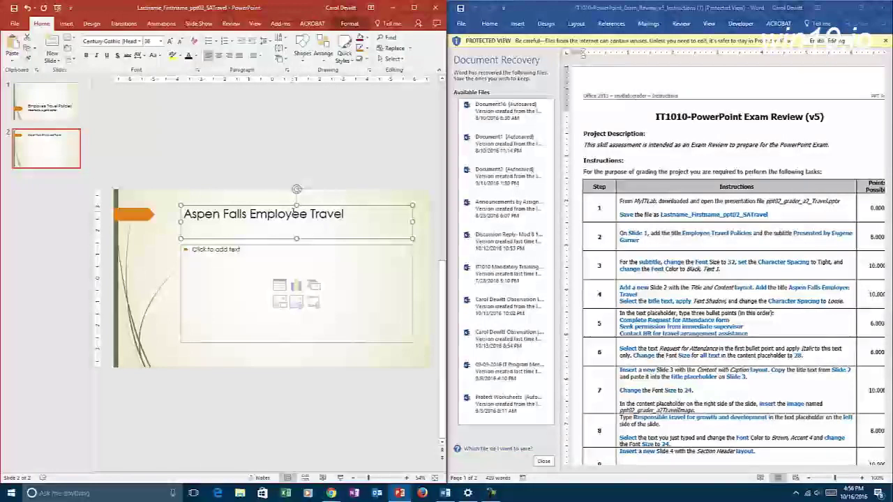
click(118, 59)
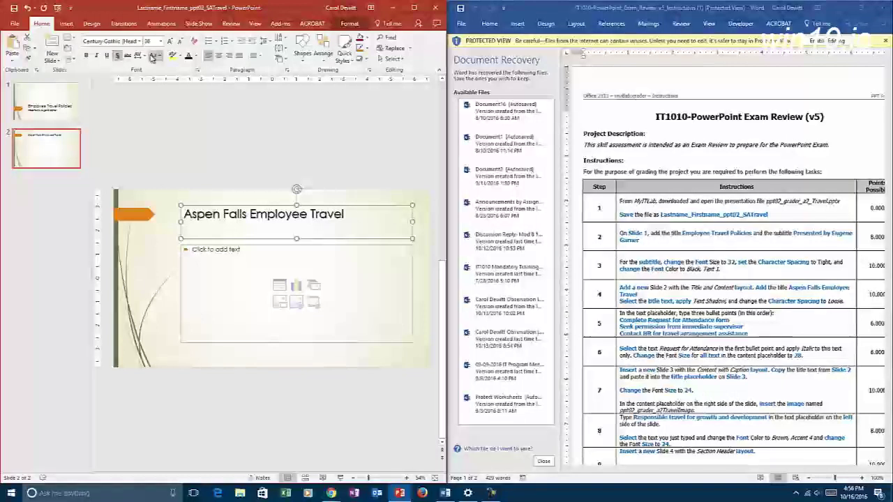
click(142, 56)
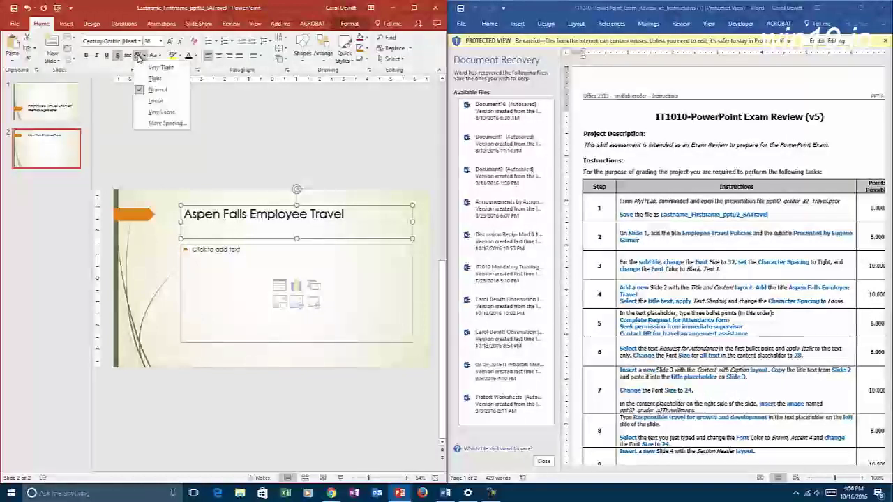
click(154, 101)
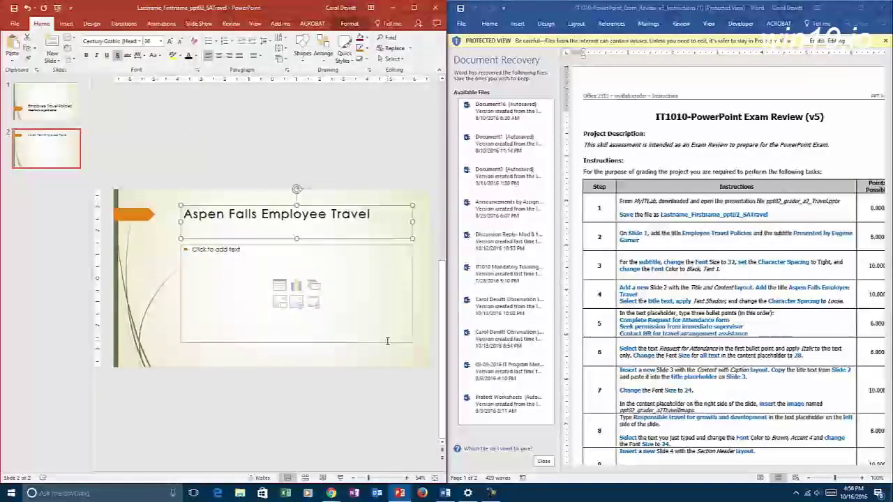
Step: Enter slide 2 bullets: Complete Request for Attendance form, Seek permission from immediate supervisor, Contact HR for travel arrangement assistance
click(201, 250)
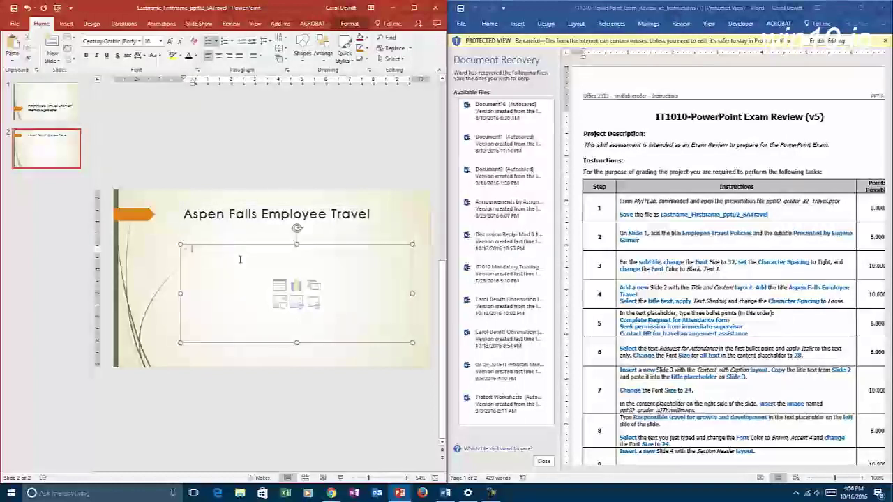
text(Complete Request for Att)
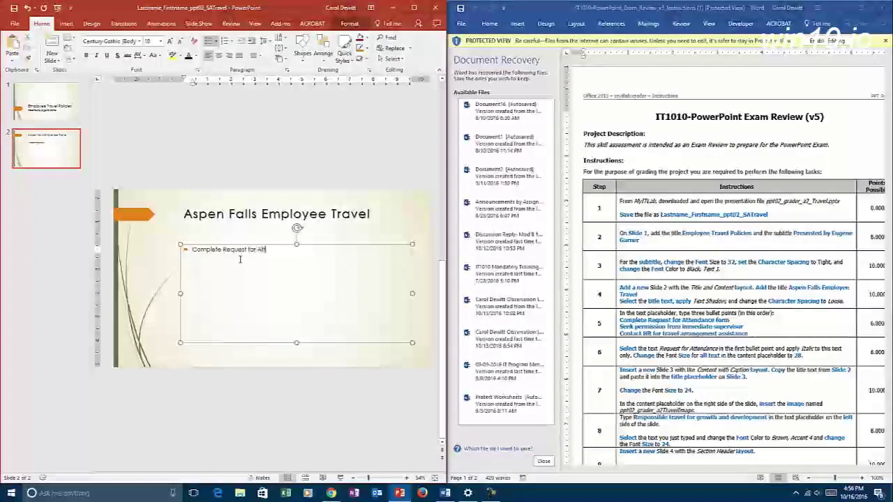
text(endance form)
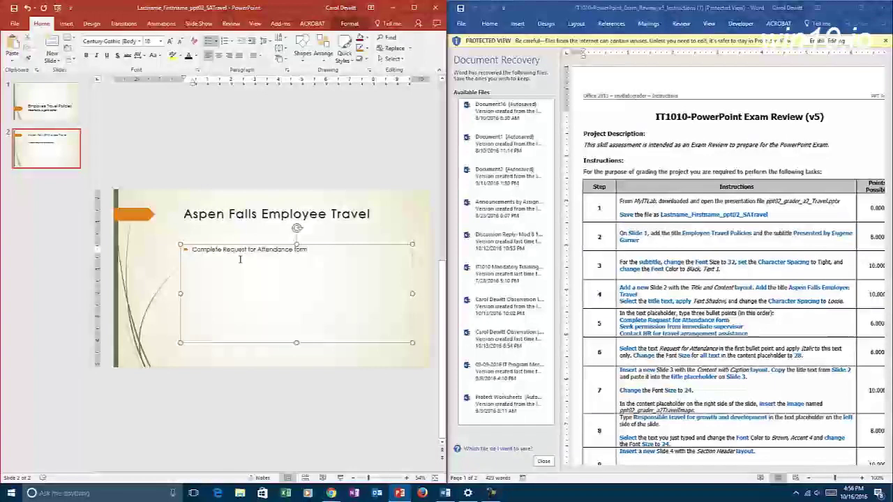
key(Return)
text(Seek permission from)
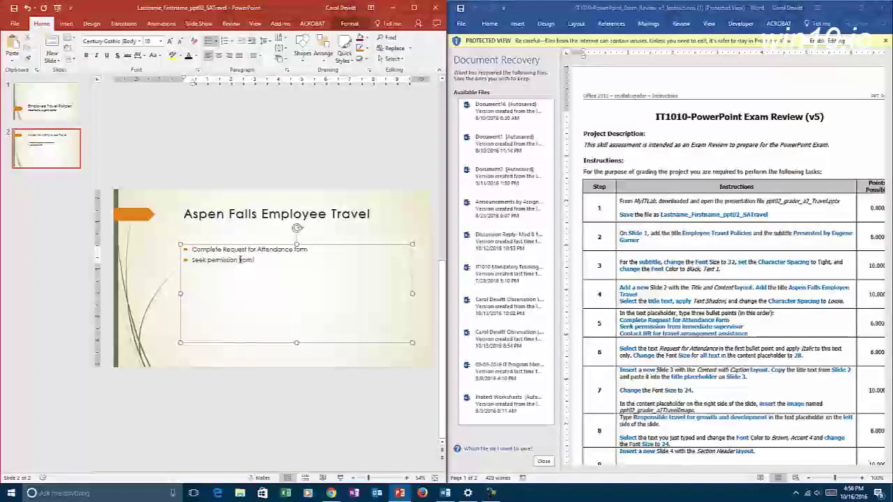
text( immediate supervis)
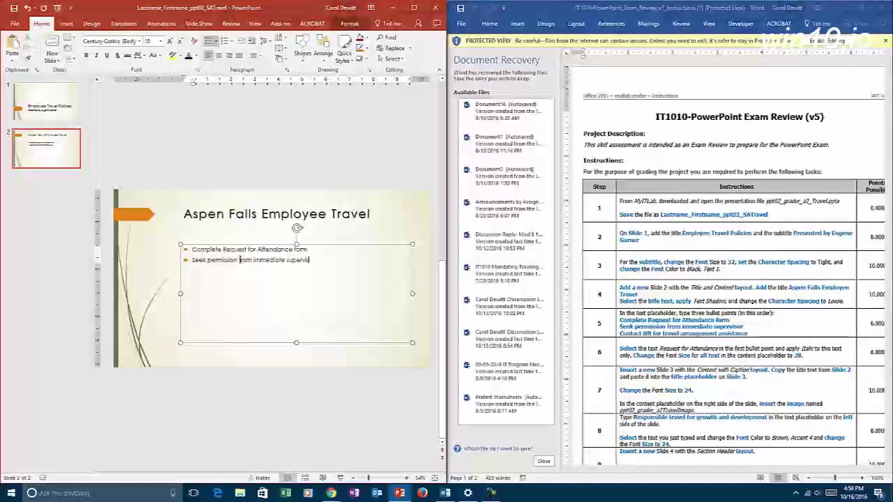
text(or)
key(Return)
text(Cont)
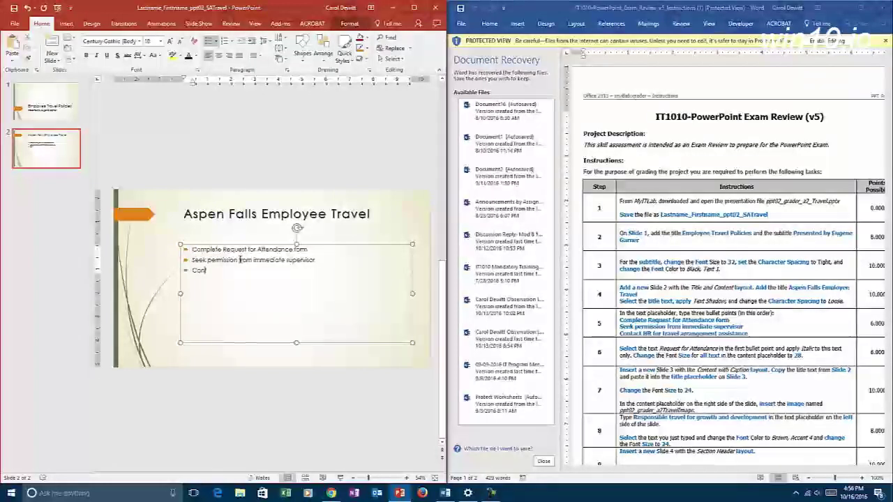
text(act HR)
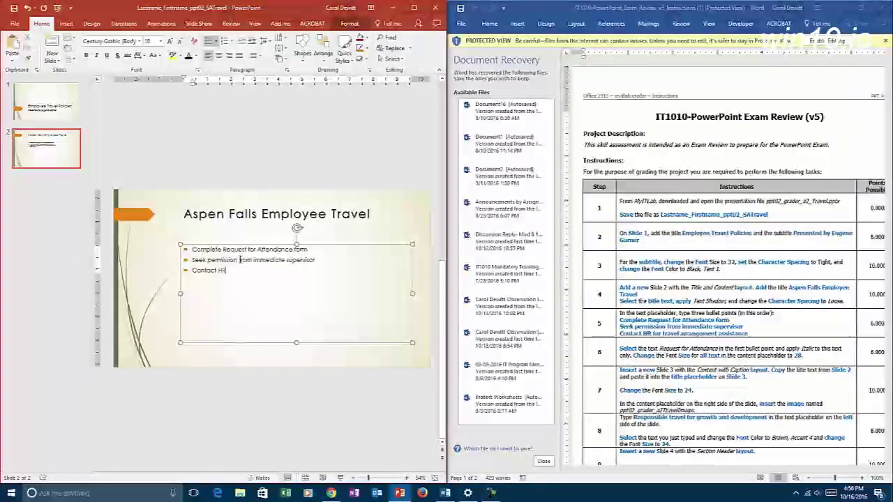
text( for travel)
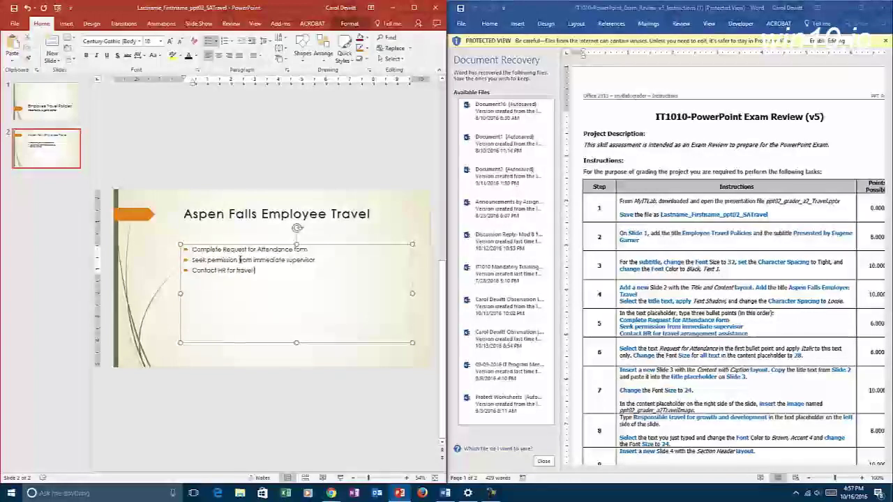
text( arrangement assi)
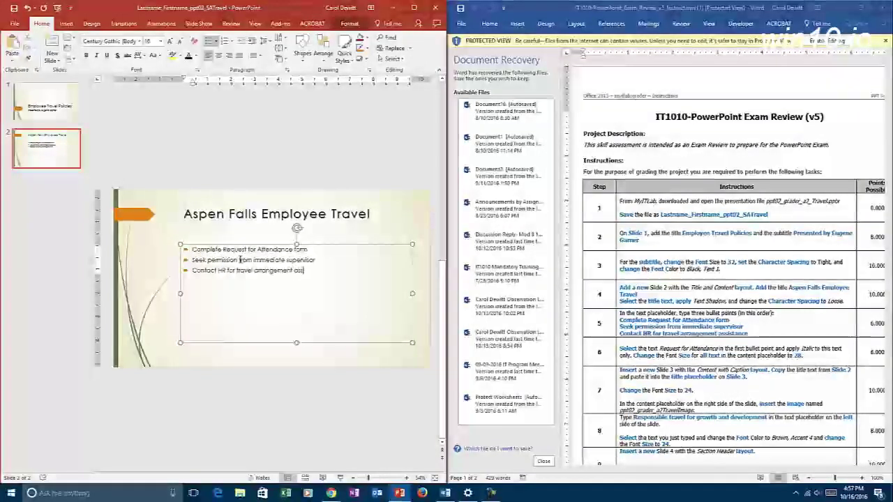
text(stance)
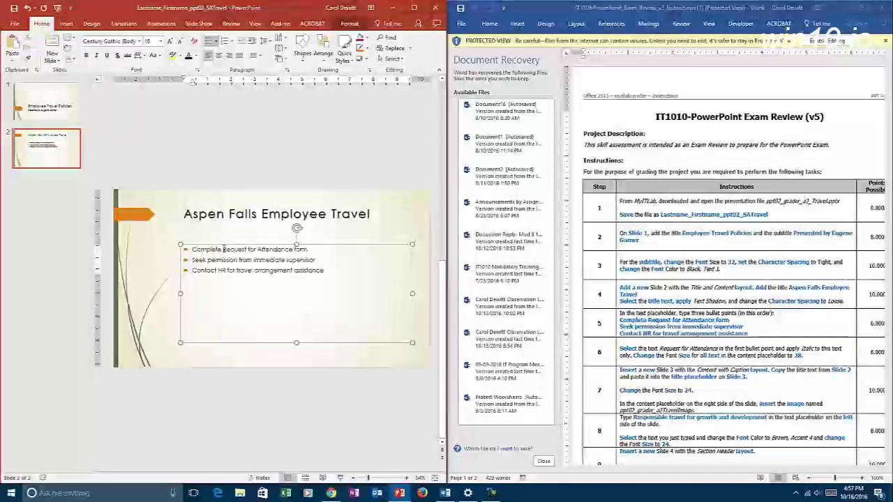
Step: Italicize 'Request for Attendance' and set all slide 2 bullet text to 28 pt
drag(223, 249, 274, 251)
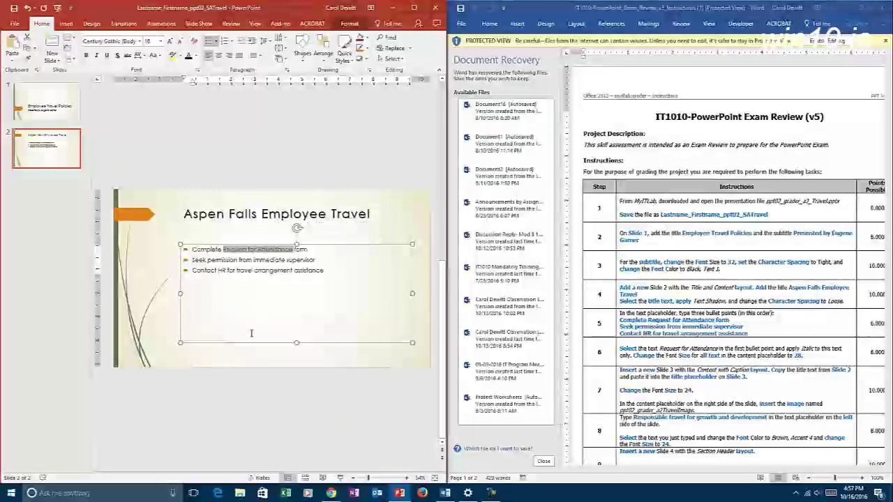
click(96, 55)
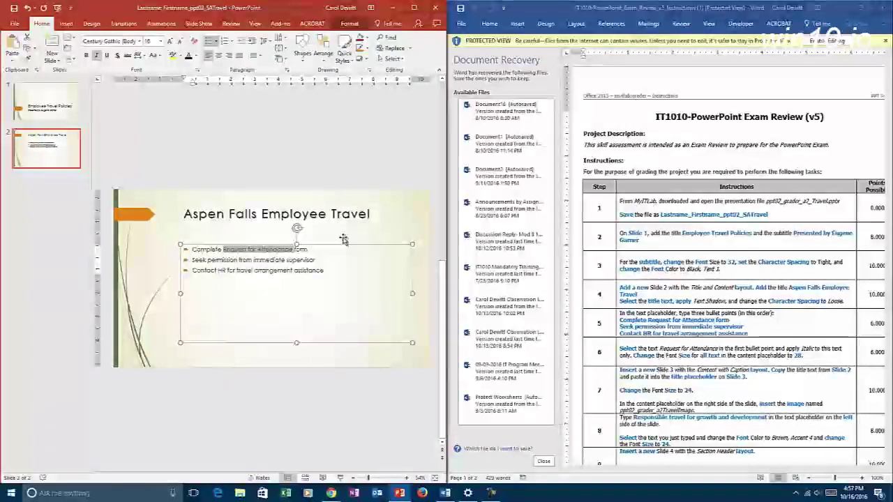
click(335, 246)
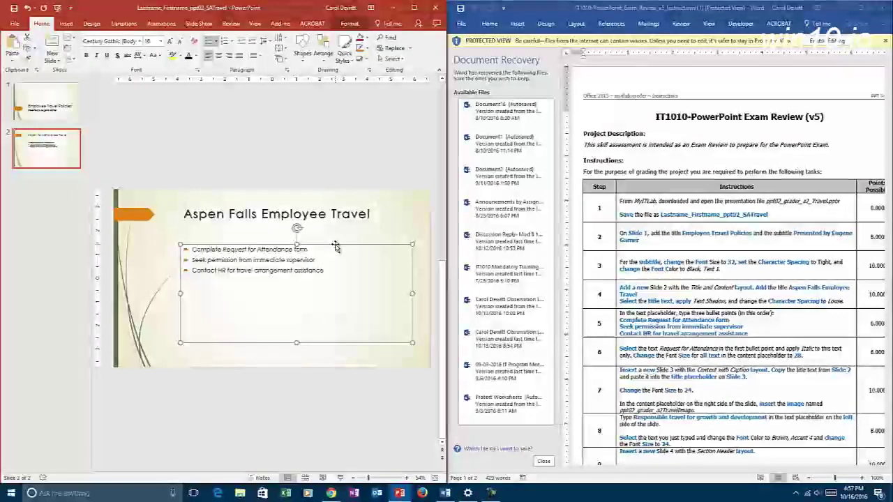
click(160, 42)
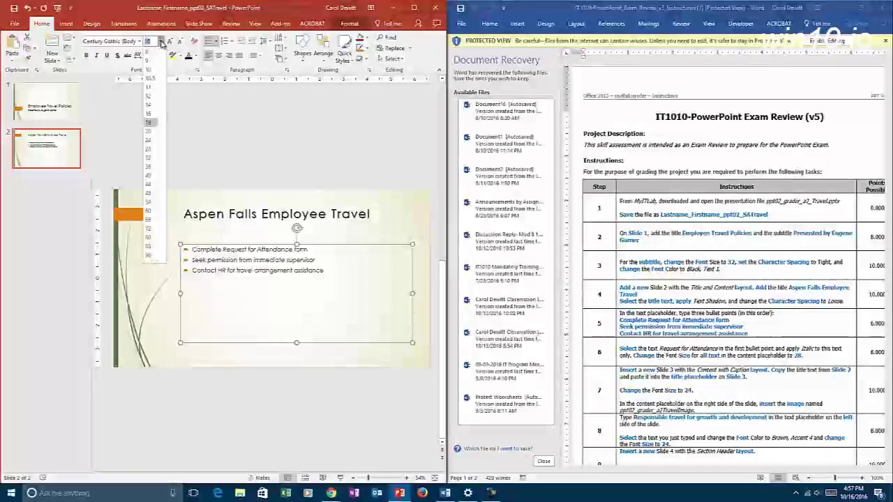
click(148, 149)
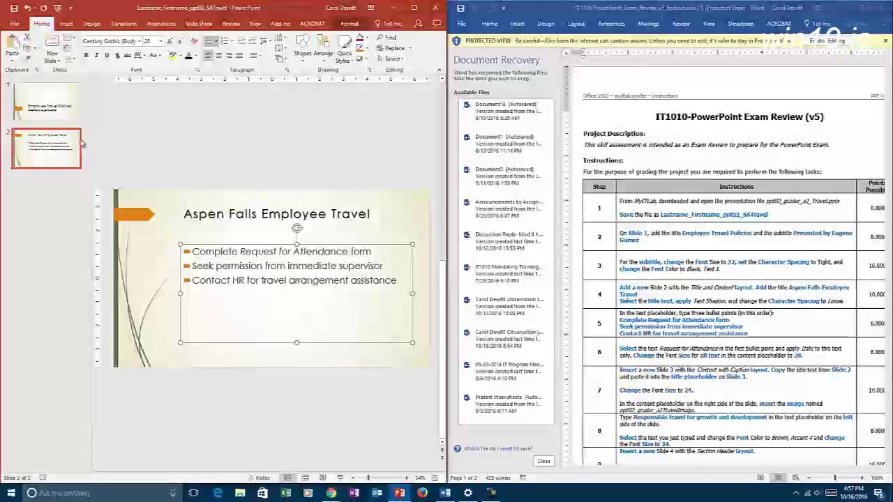
Step: Insert a Content with Caption slide 3 and paste slide 2's title 'Aspen Falls Employee Travel' into it
click(59, 63)
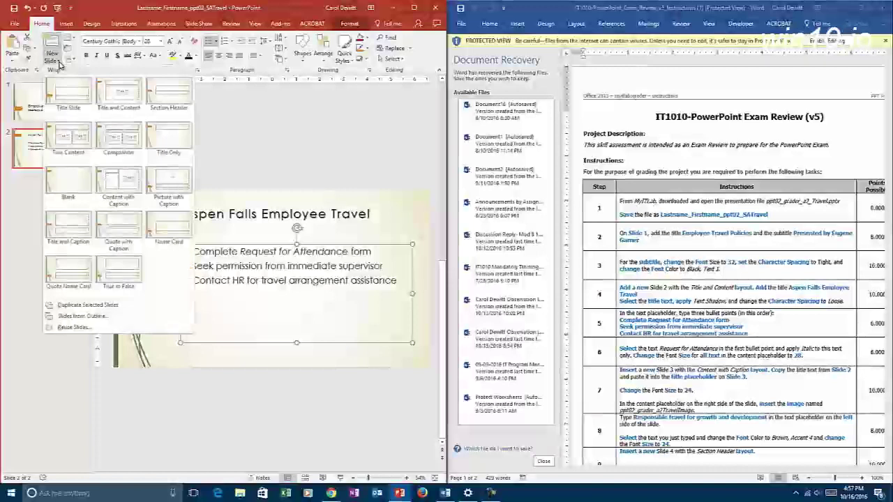
click(124, 184)
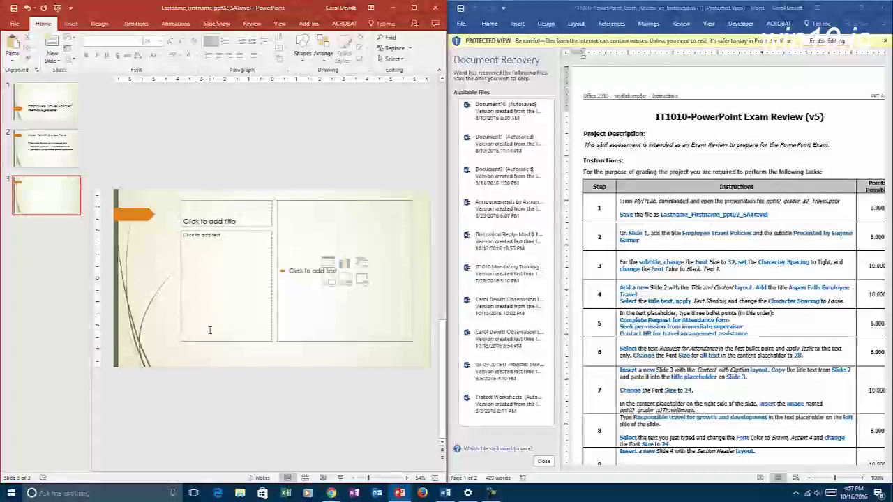
click(48, 154)
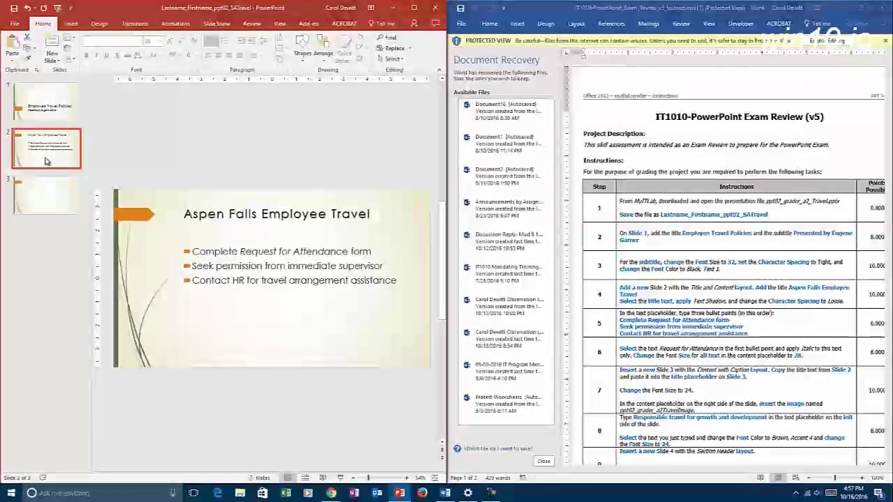
click(258, 216)
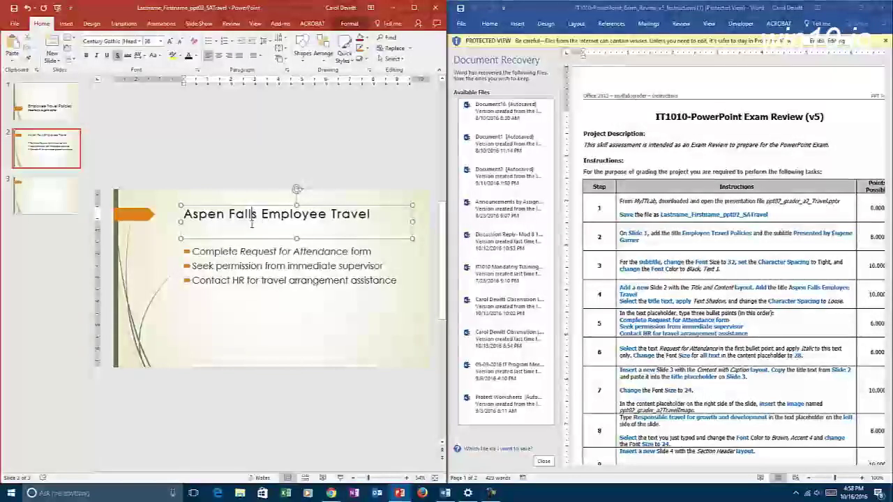
click(271, 207)
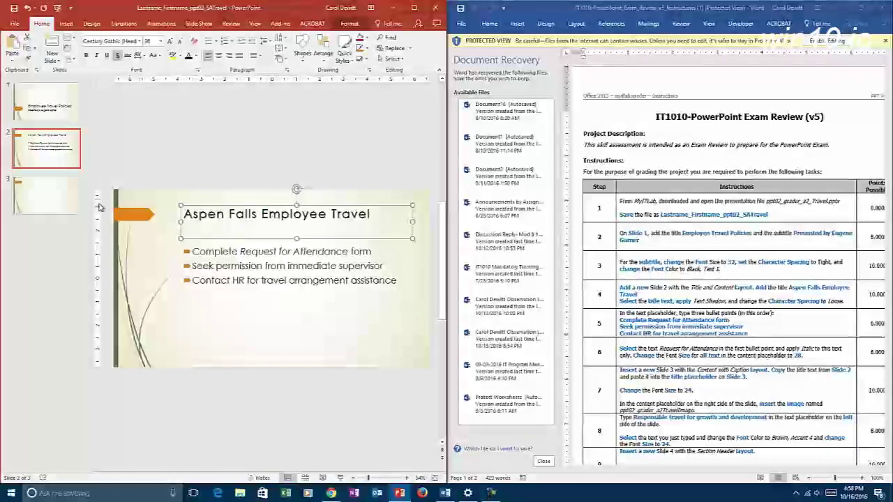
click(39, 194)
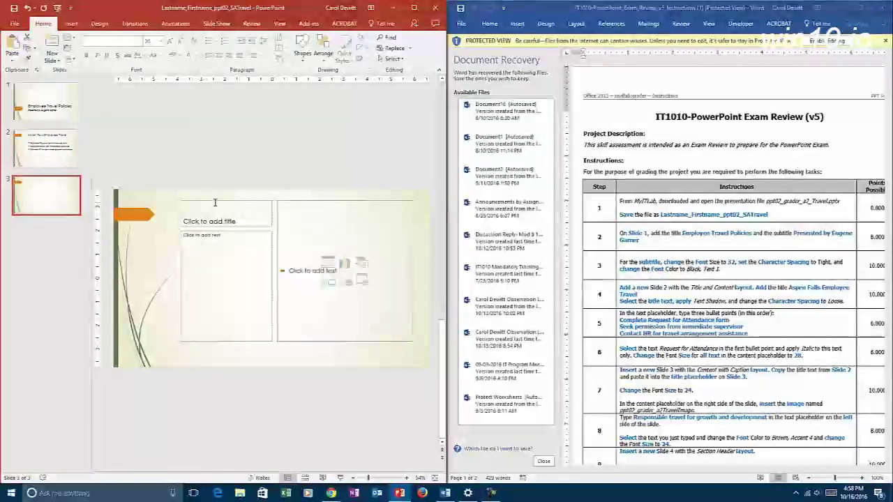
click(208, 215)
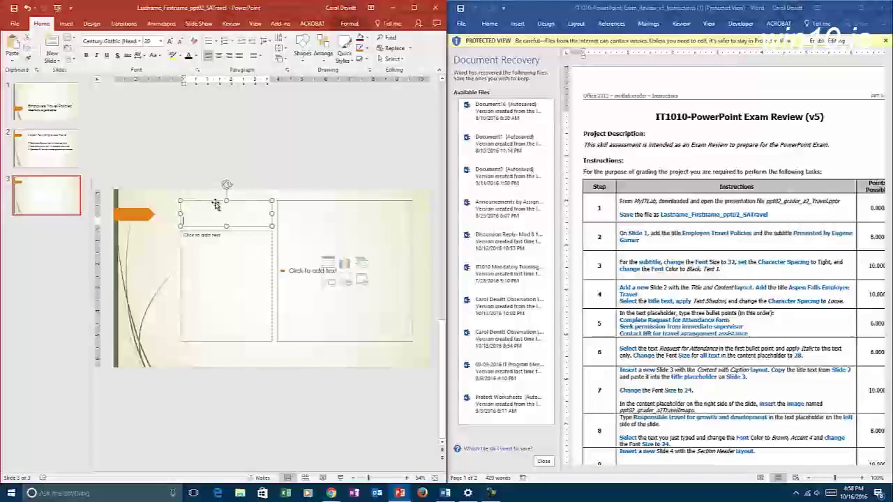
click(216, 203)
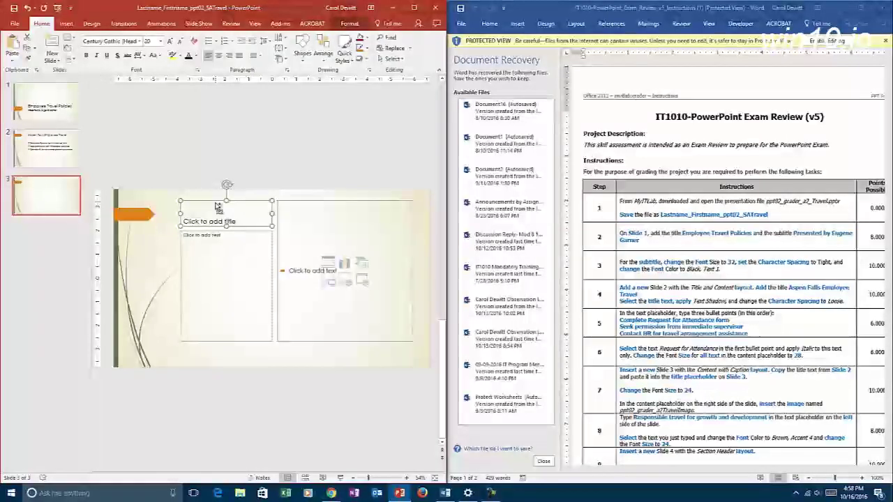
text(Aspen Falls Employee Travel)
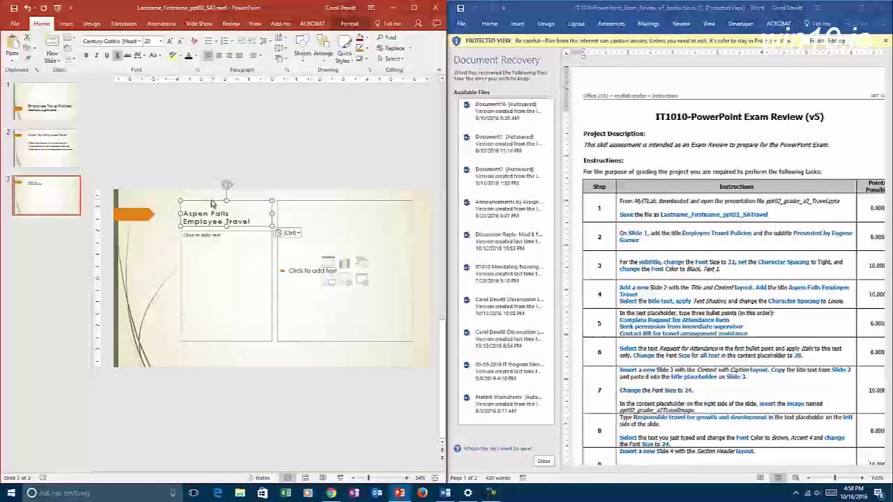
Step: Set slide 3's 'Aspen Falls Employee Travel' title to 24 pt
click(161, 43)
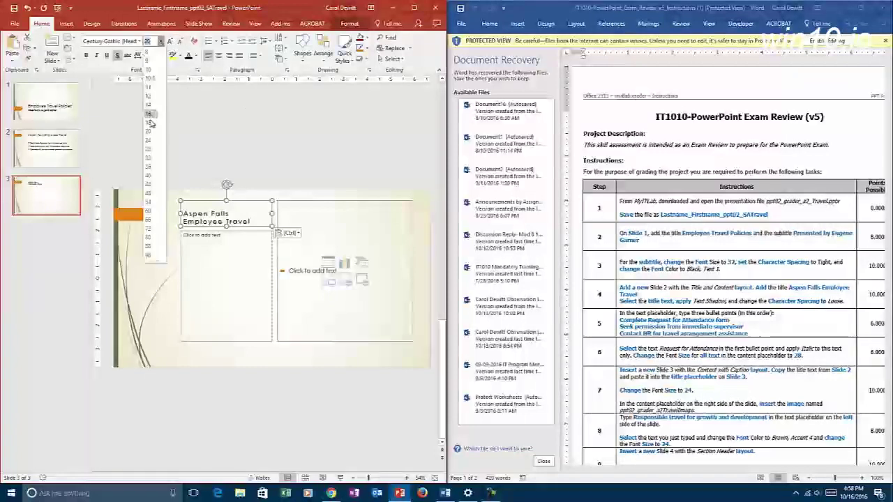
click(152, 144)
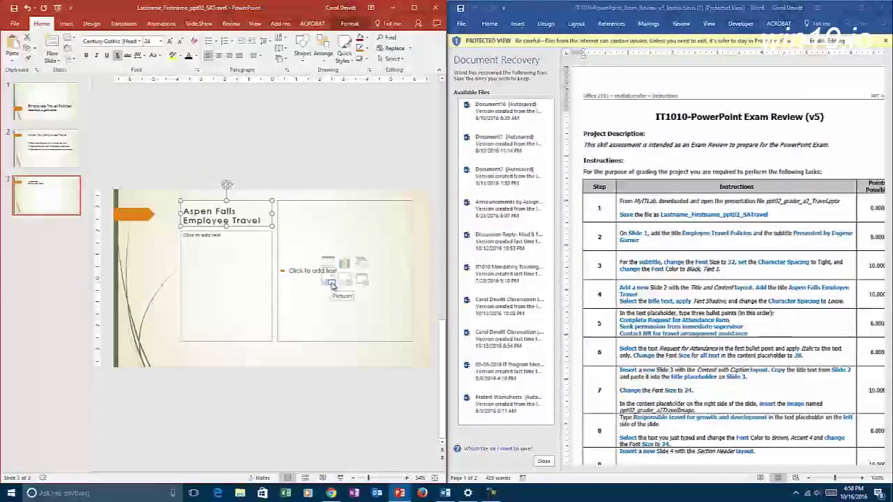
click(332, 285)
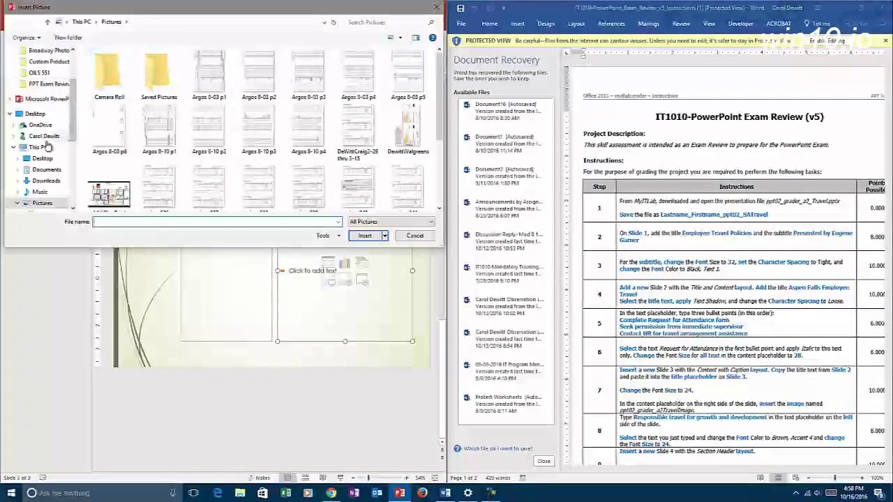
click(53, 173)
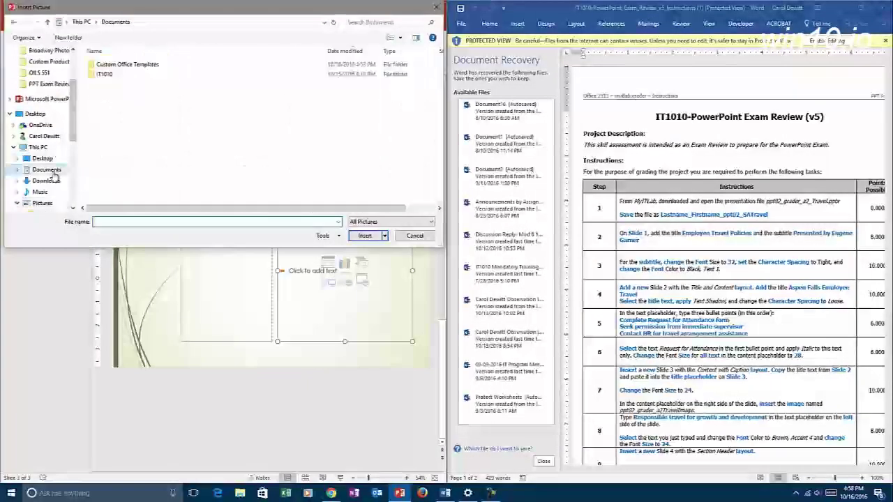
double_click(115, 76)
click(117, 106)
double_click(118, 106)
double_click(119, 67)
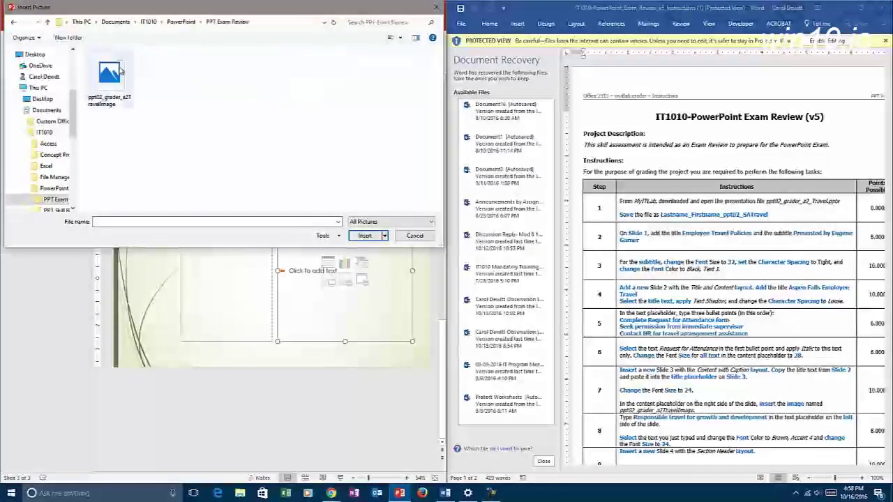
double_click(111, 82)
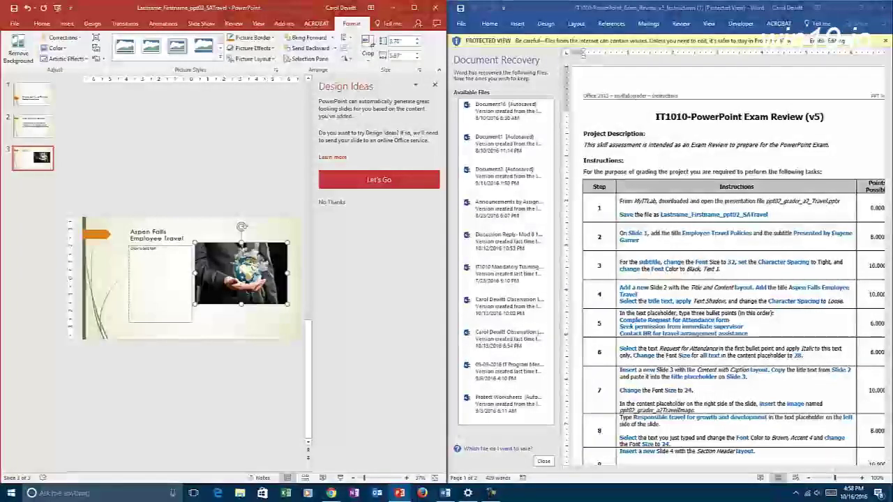
scroll(733, 279, down, 1)
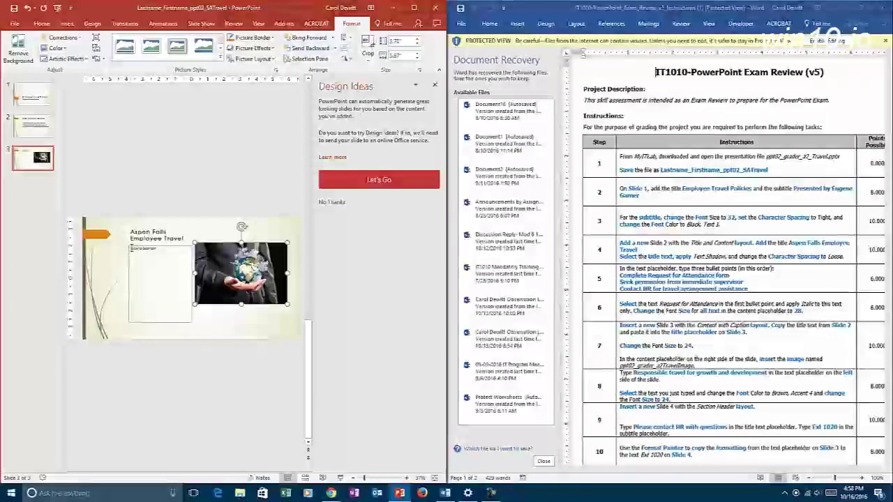
Step: Close the Design Ideas pane and type 'Responsible travel for growth and development' in slide 3's left text box
click(143, 249)
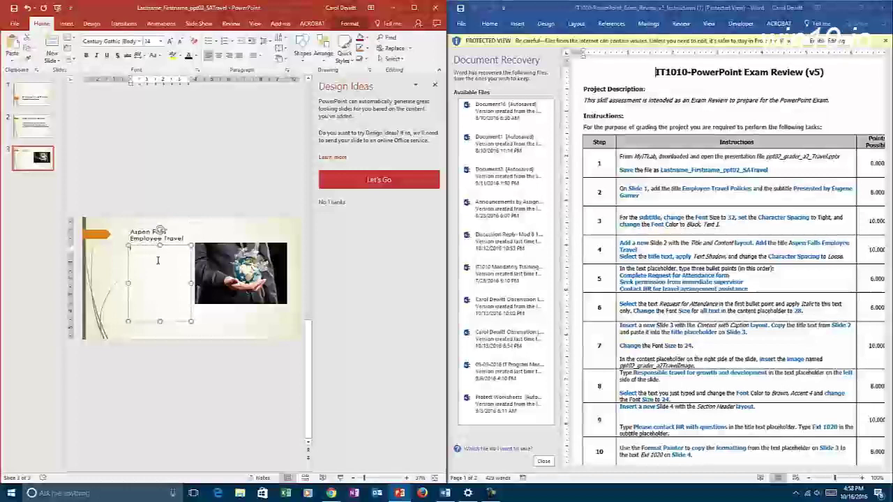
click(435, 85)
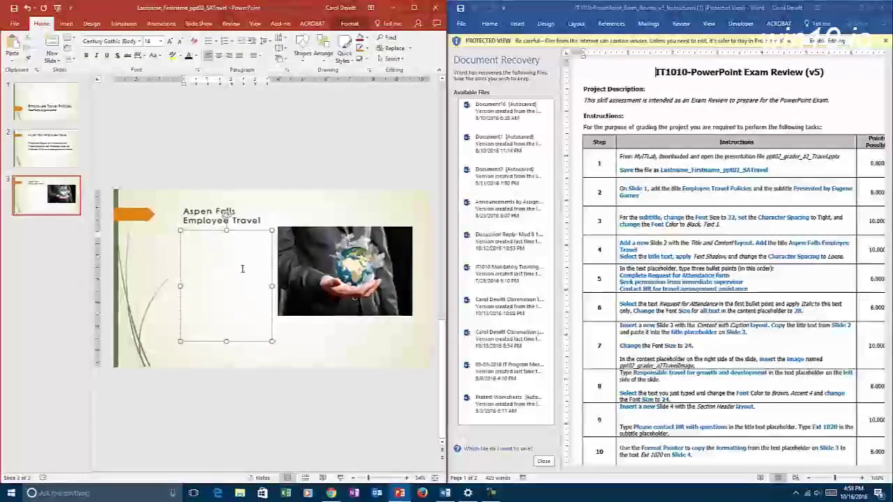
text(Reasons)
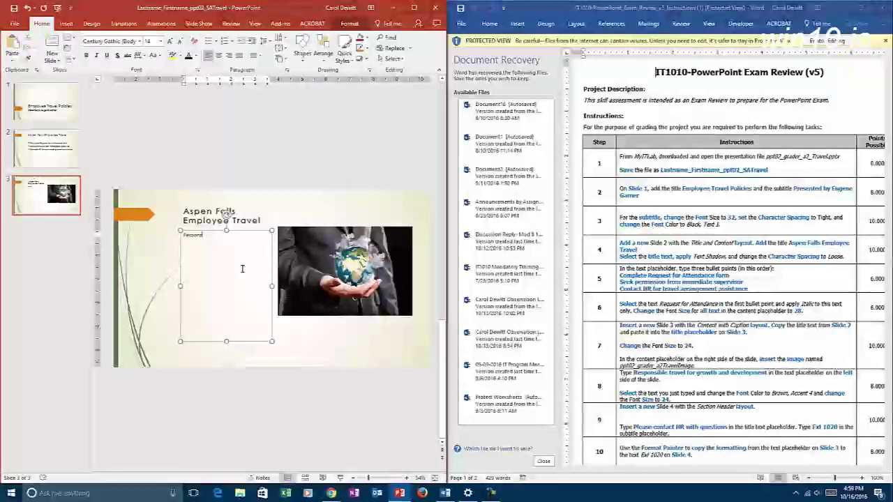
text(ible)
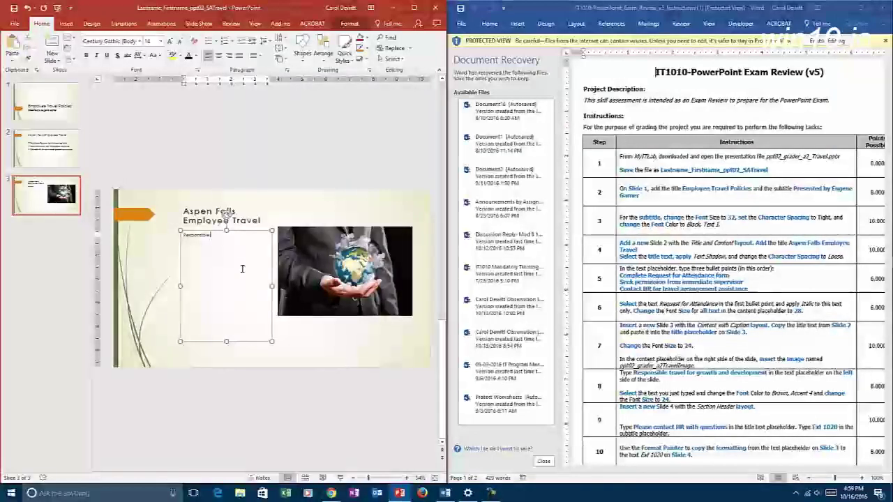
text( travel for gr)
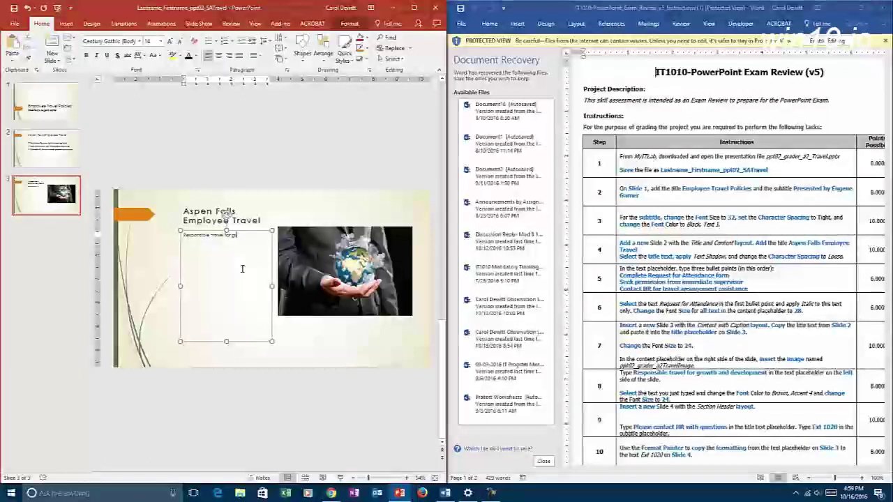
text(owth and development)
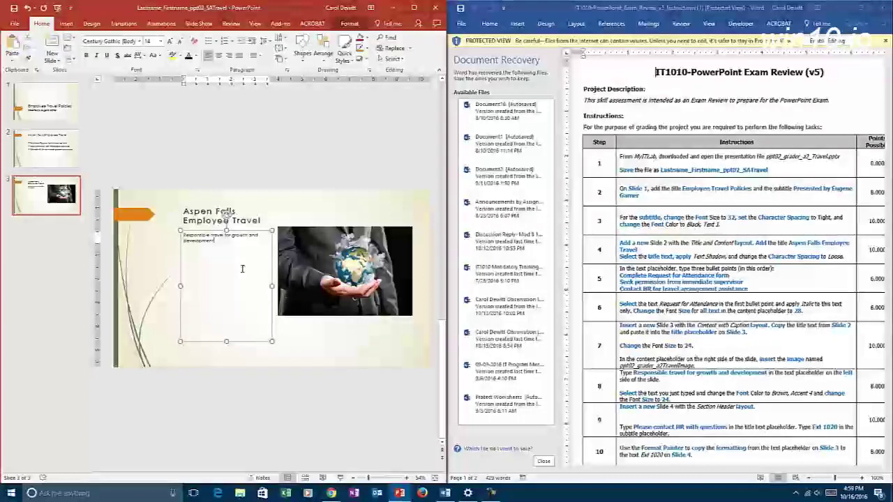
click(242, 231)
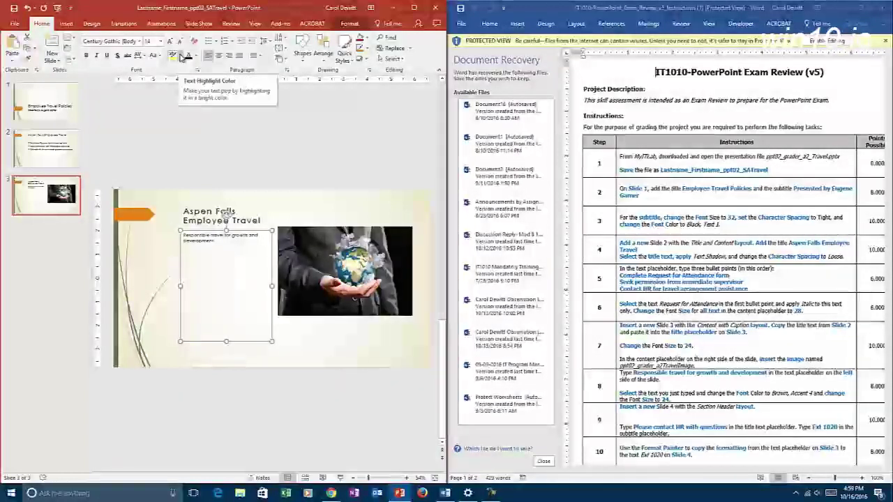
Step: Format slide 3's caption text at 24 pt in Brown, Accent 4
click(161, 41)
click(148, 141)
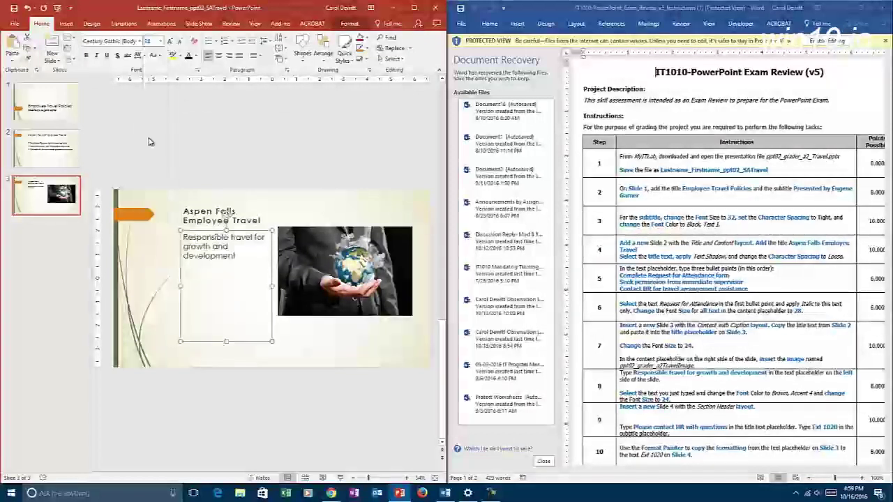
click(198, 57)
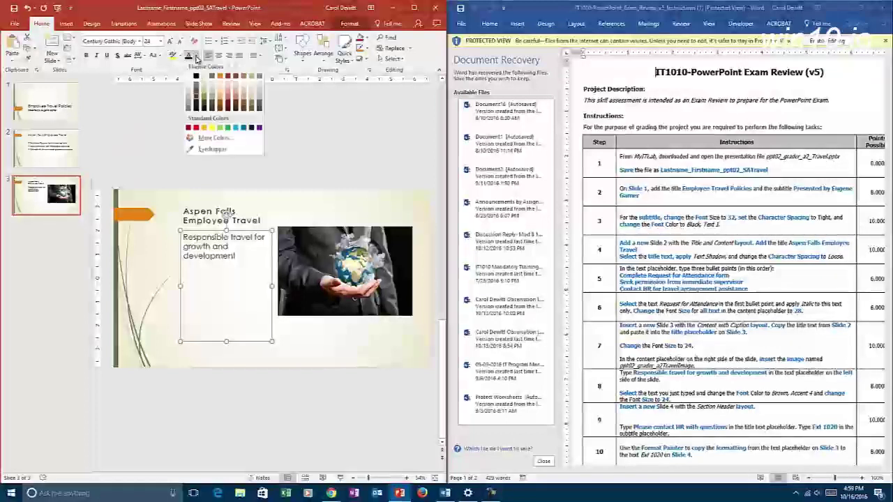
click(244, 82)
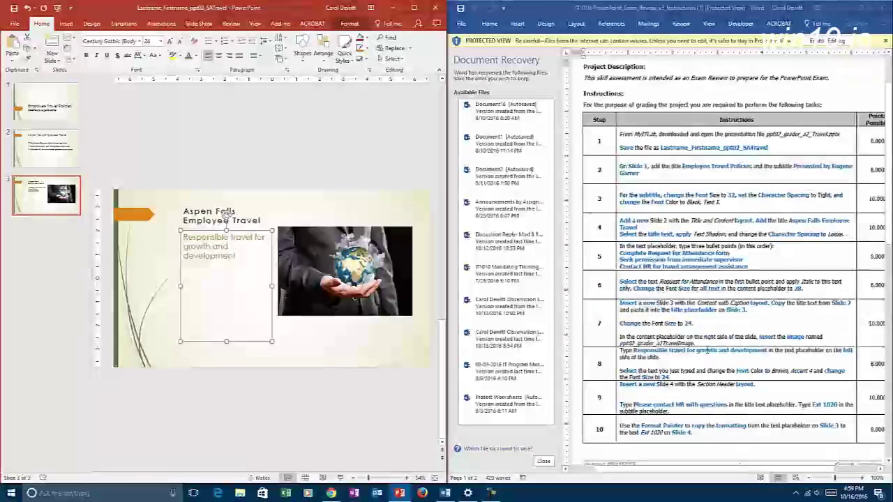
scroll(704, 353, down, 1)
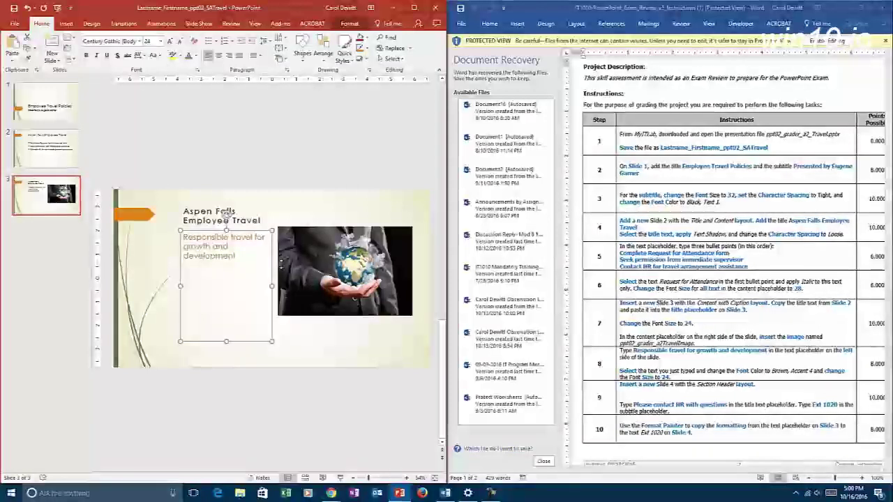
Step: Insert a Section Header slide 4 titled 'Please contact HR with questions'
click(61, 63)
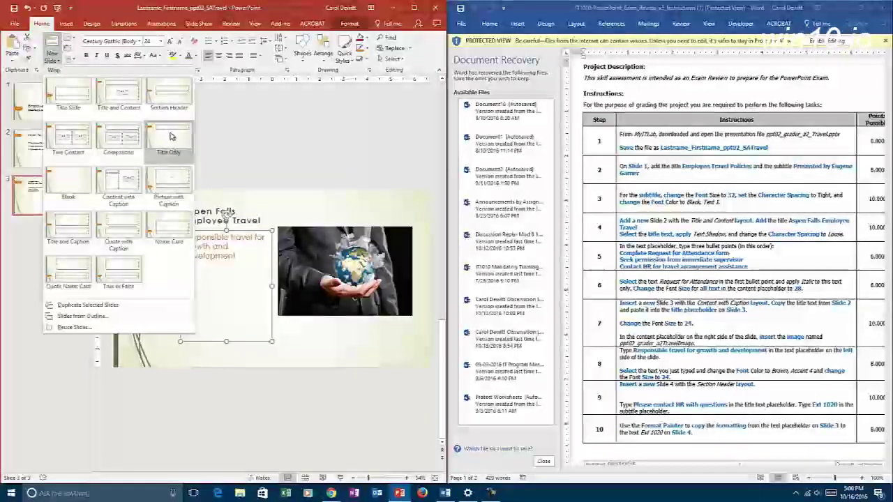
click(172, 101)
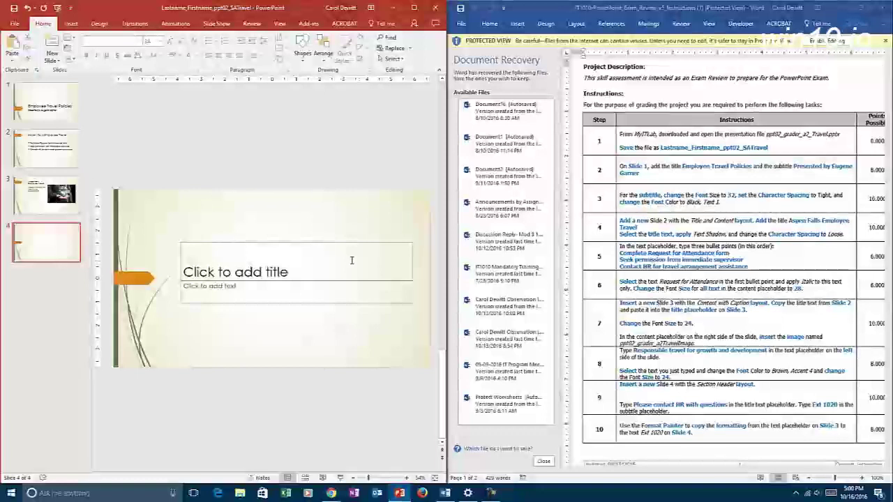
click(257, 269)
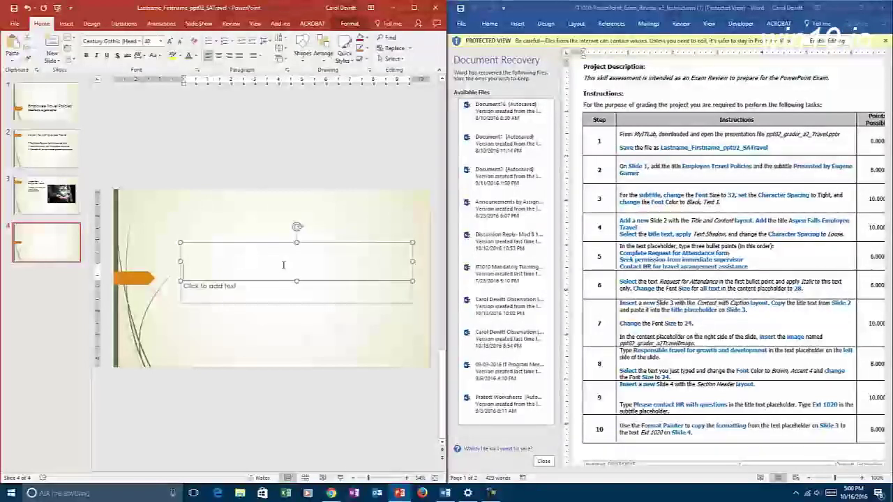
text(Please c)
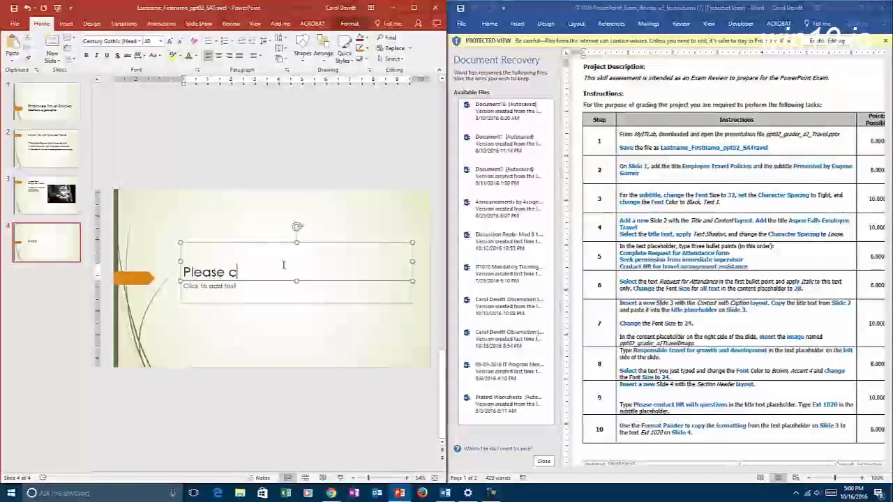
text(ontact HR with questions)
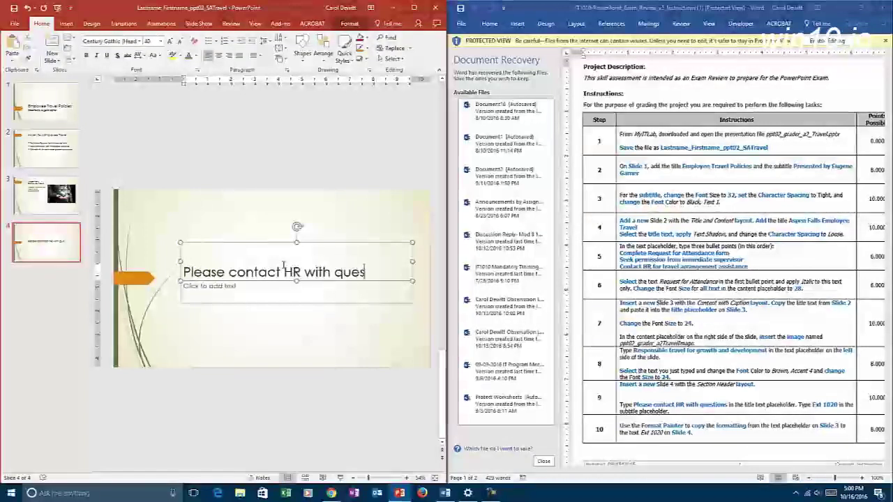
Step: Type 'Ext 1020' as slide 4's subtitle, then return to slide 3
click(218, 297)
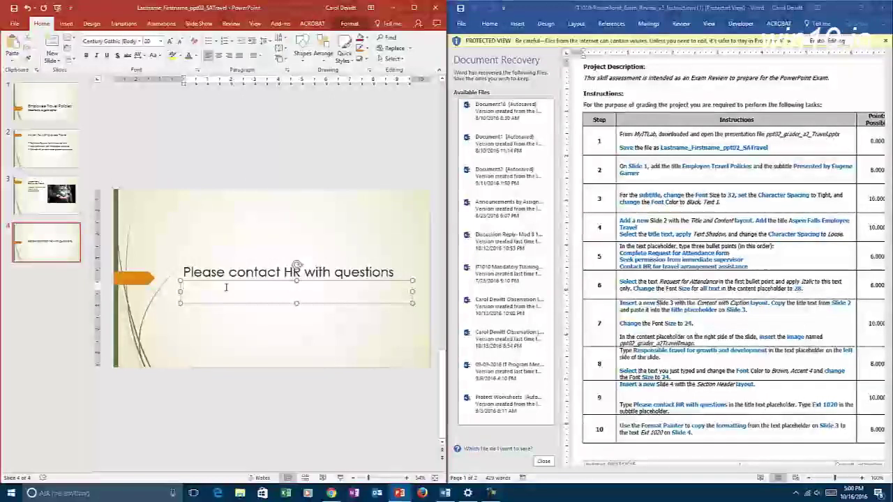
text(Ext 1020)
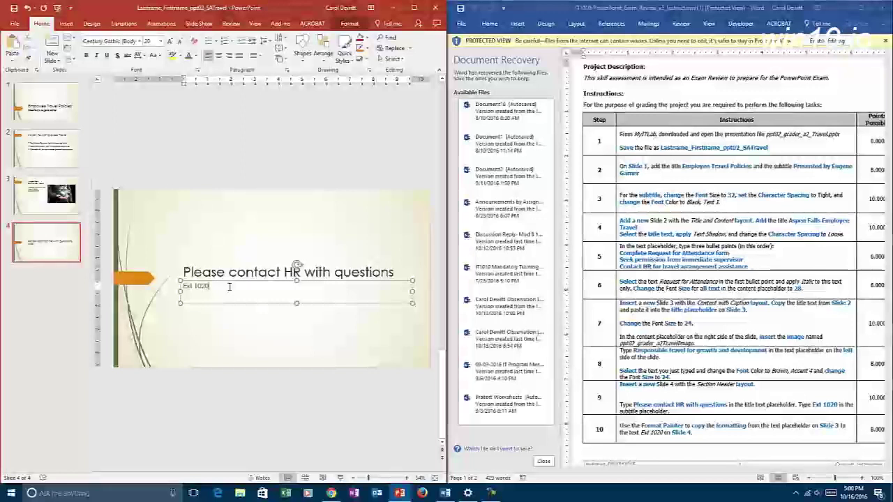
click(21, 199)
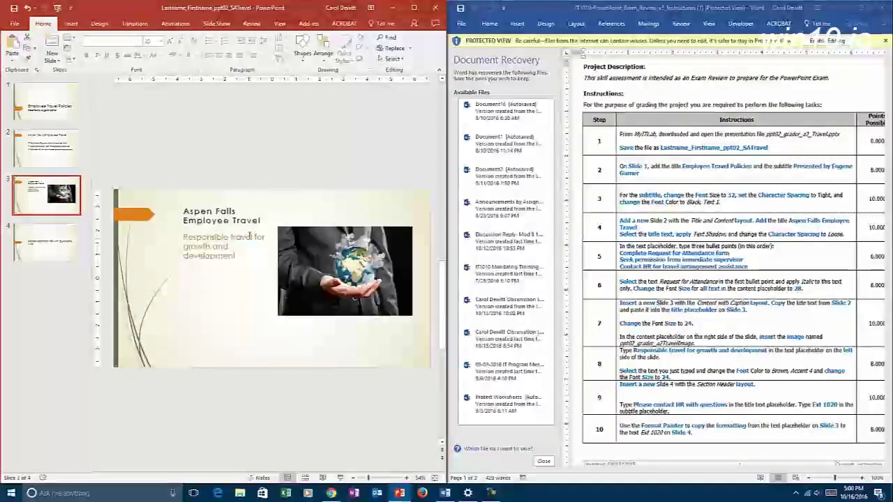
Step: Use Format Painter to copy slide 3's brown 24 pt body formatting onto slide 4's 'Ext 1020'
click(253, 230)
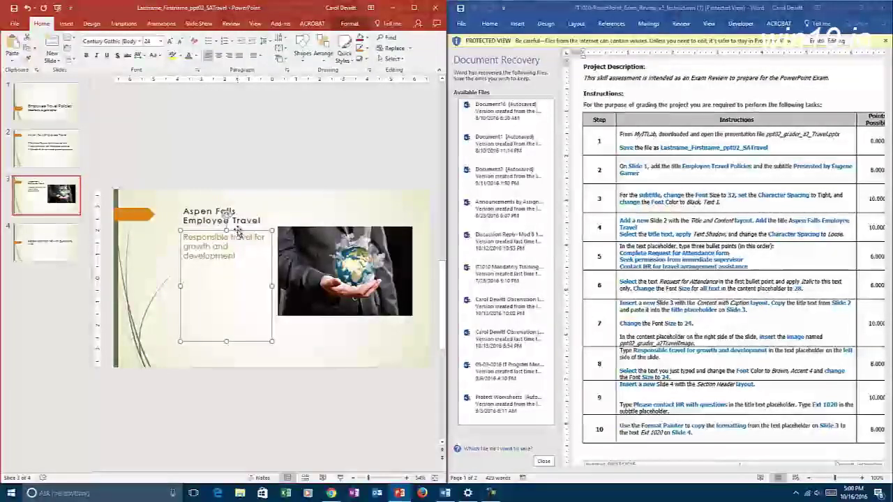
click(28, 61)
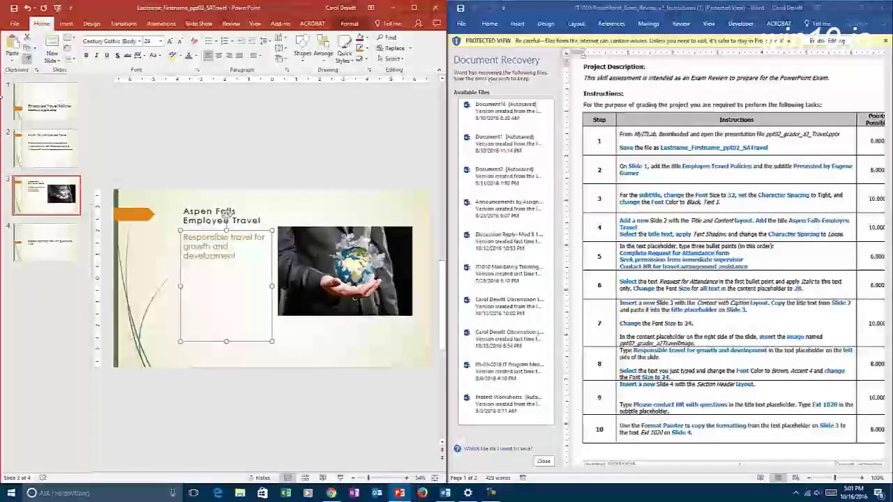
click(55, 236)
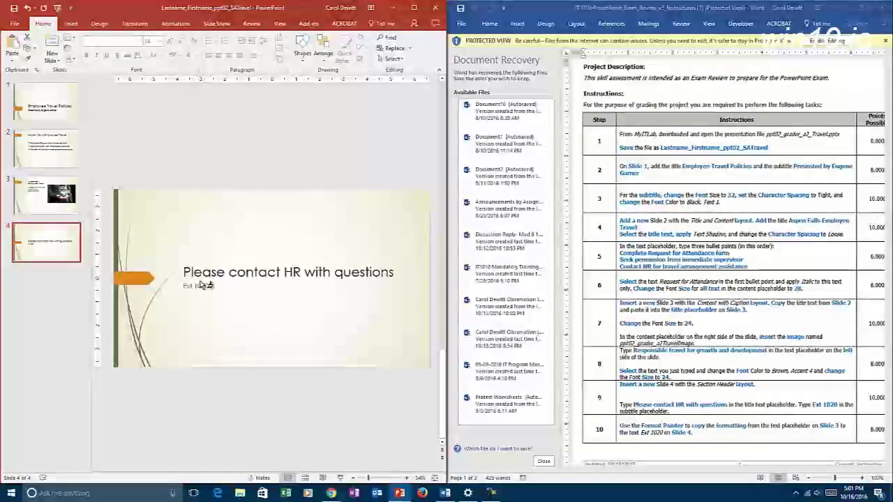
drag(183, 287, 212, 287)
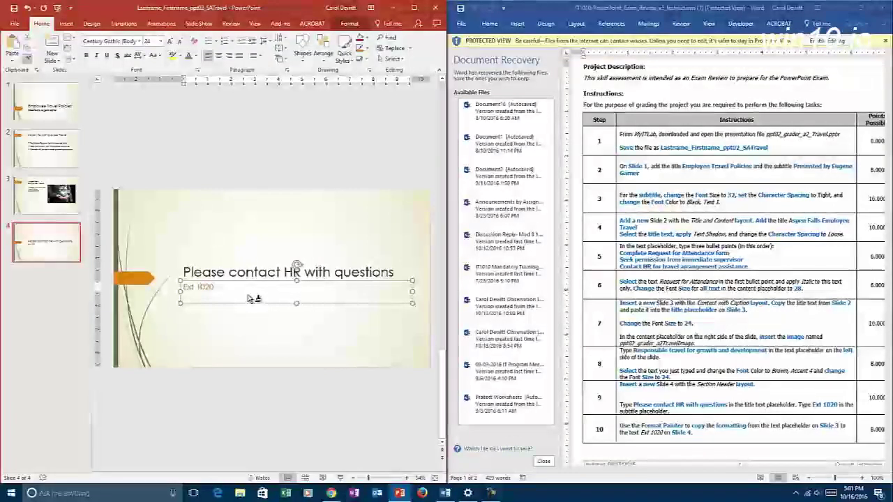
scroll(713, 311, down, 5)
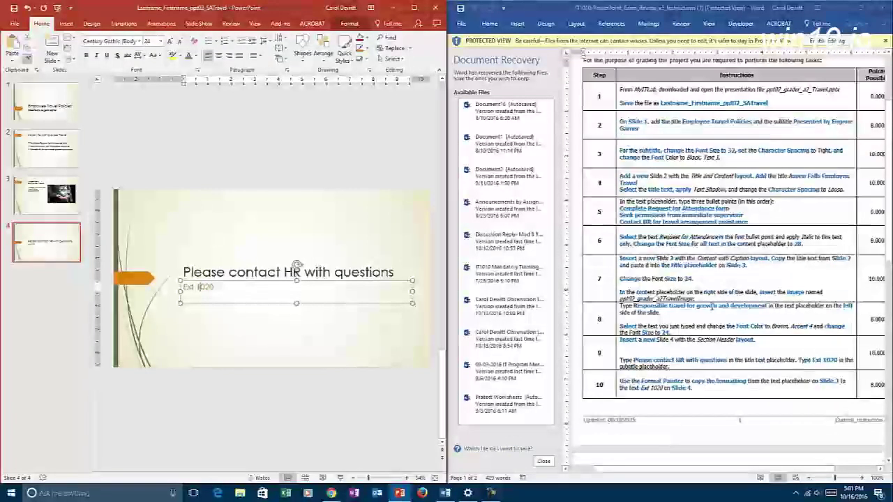
scroll(713, 307, down, 2)
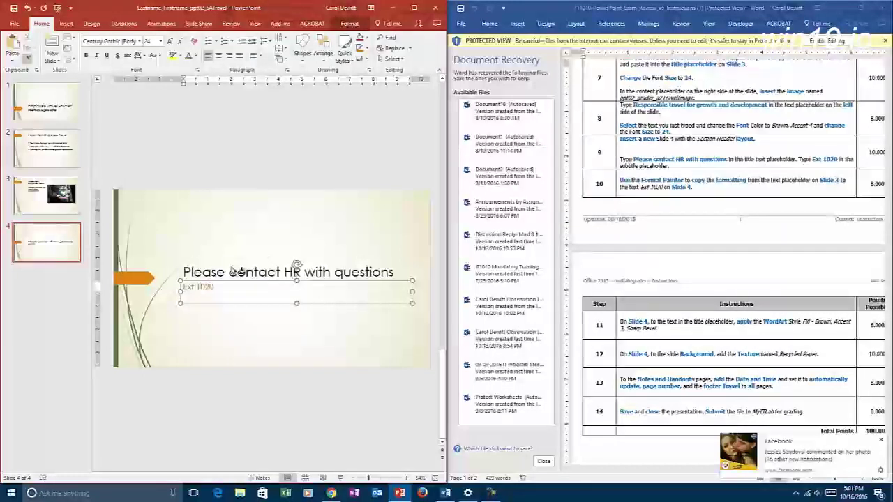
Step: Apply the Fill: Brown, Accent color 3; Sharp Bevel WordArt style to slide 4's title
key(Escape)
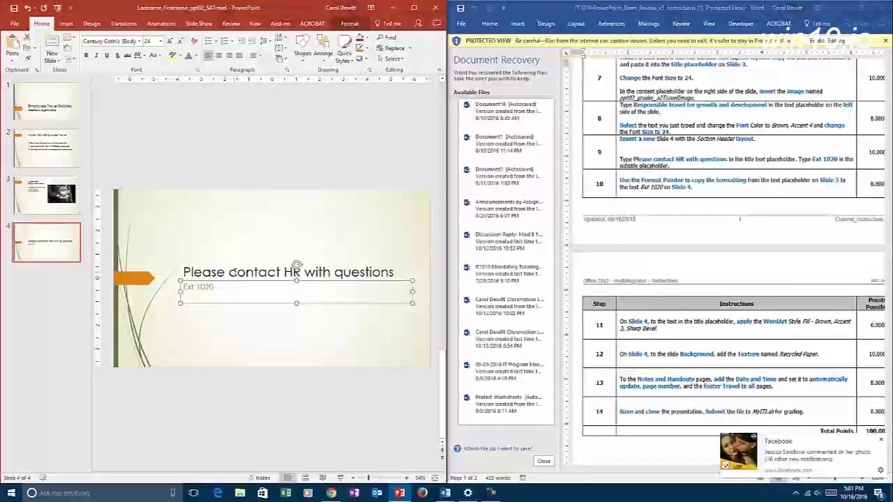
click(231, 272)
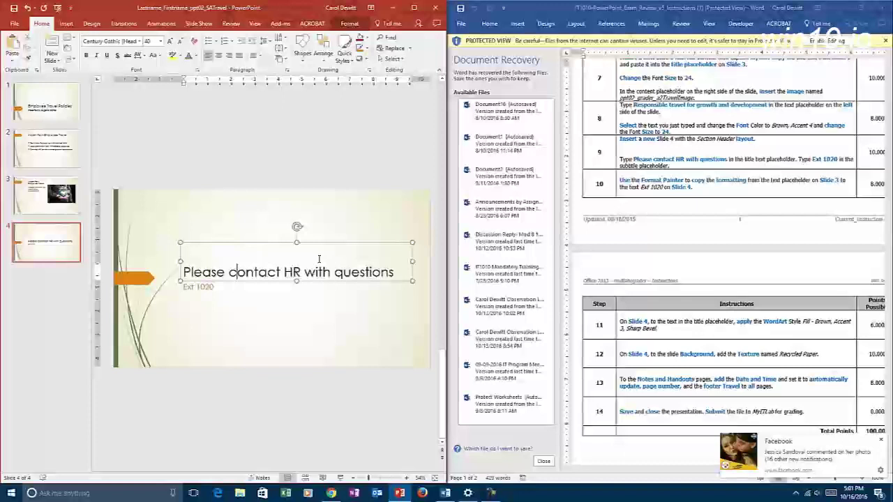
click(274, 243)
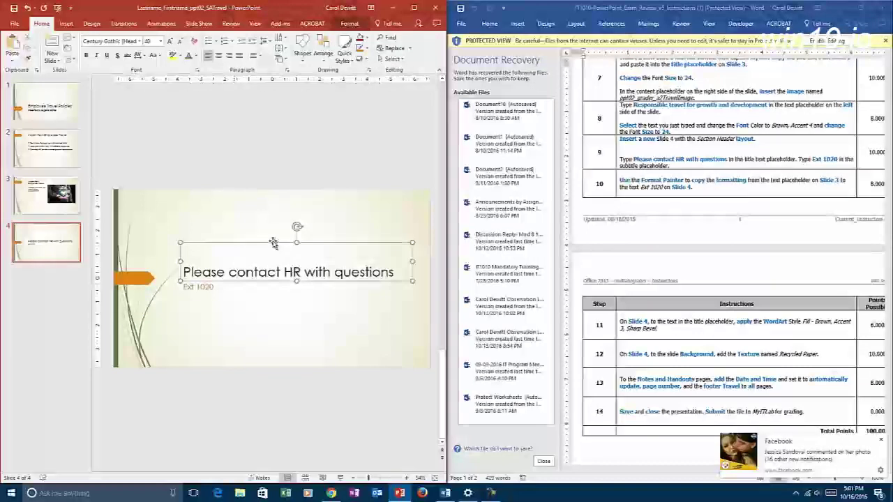
click(350, 24)
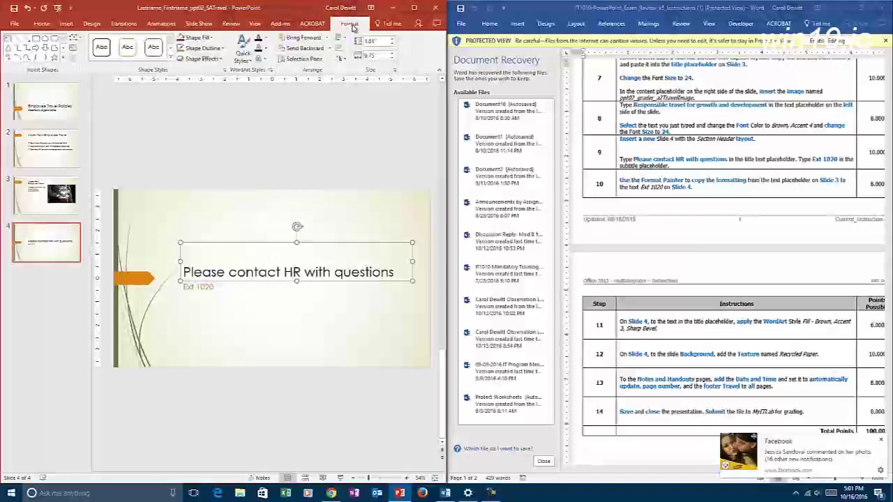
click(414, 9)
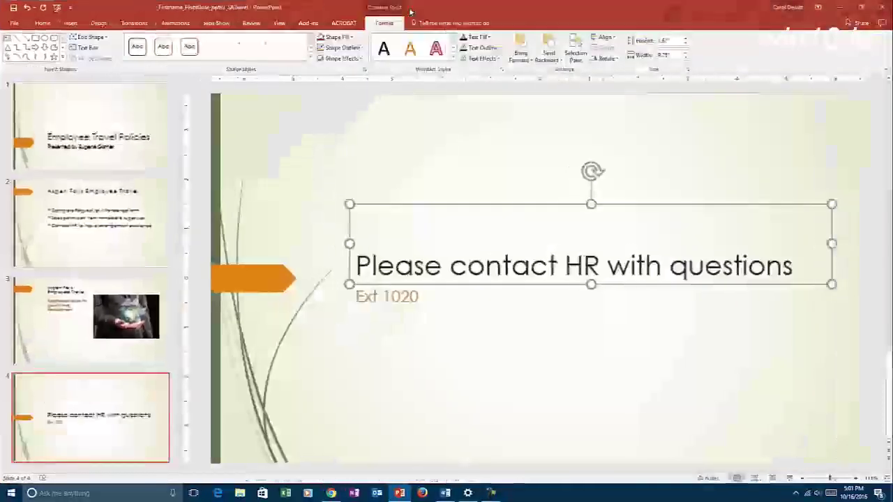
click(453, 59)
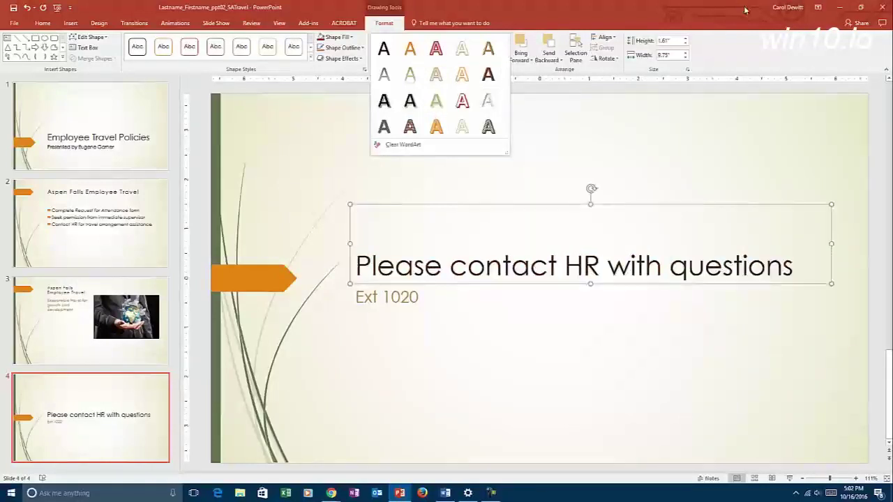
key(super+Down)
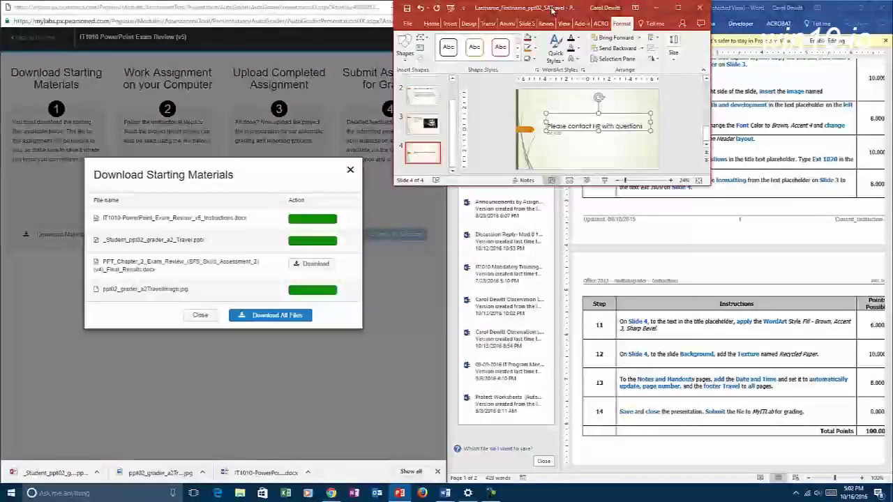
click(679, 9)
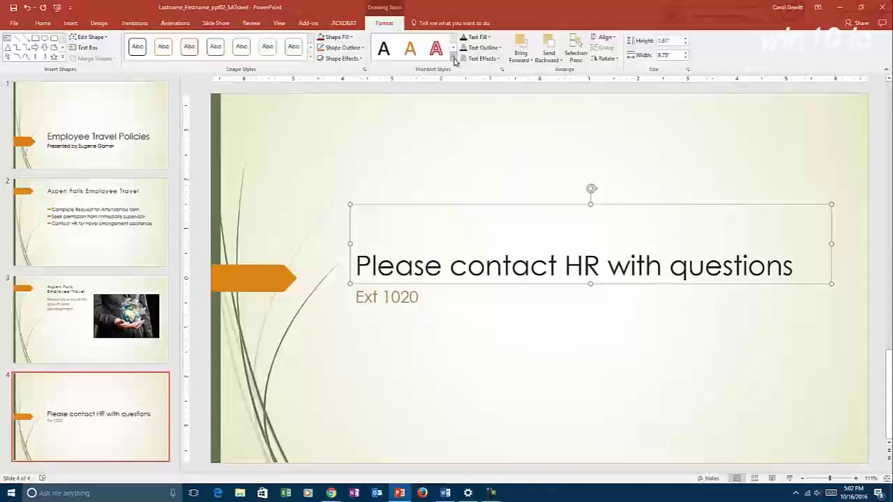
click(453, 58)
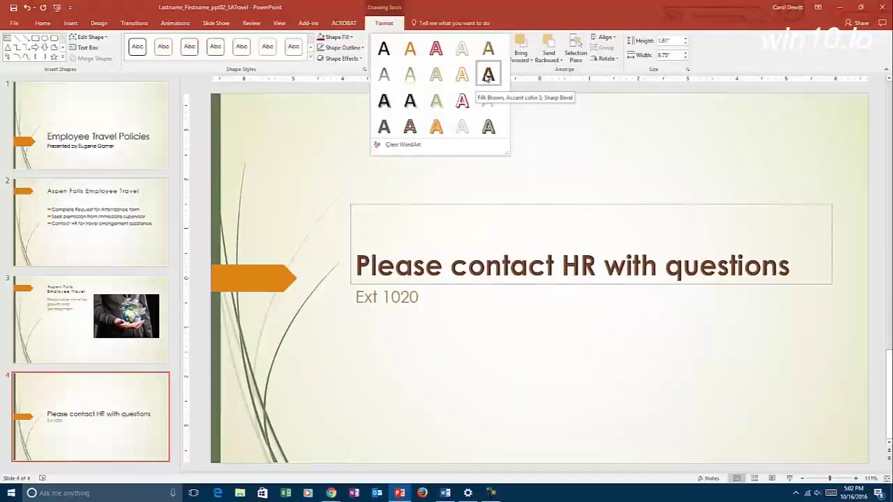
click(488, 75)
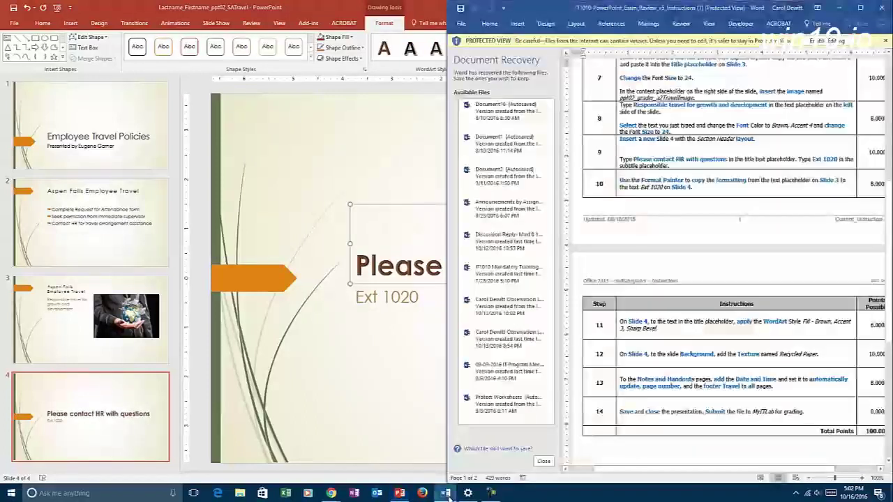
click(445, 494)
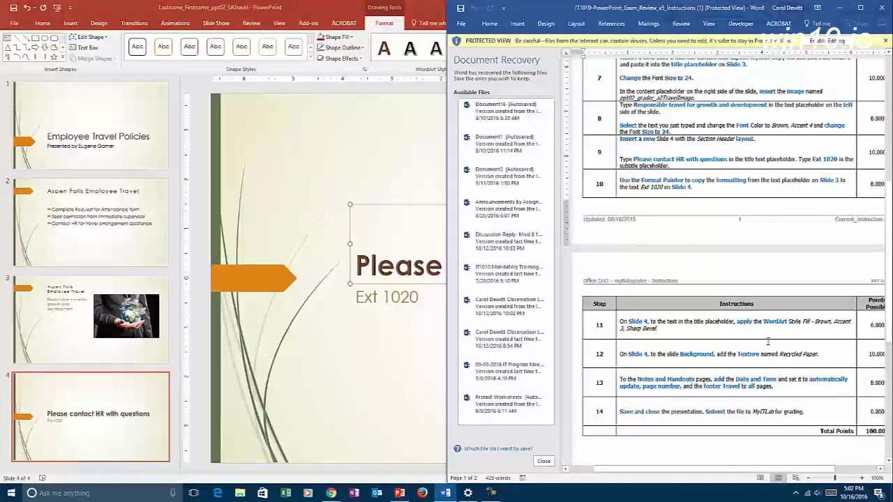
Step: Open slide 4's Format Background pane and review the gradient presets, leaving the Radial type
scroll(770, 340, down, 3)
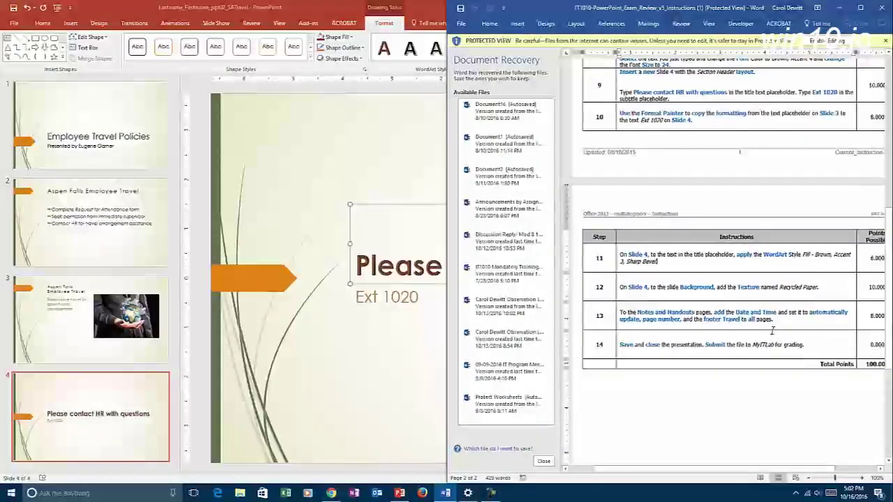
click(342, 383)
click(342, 382)
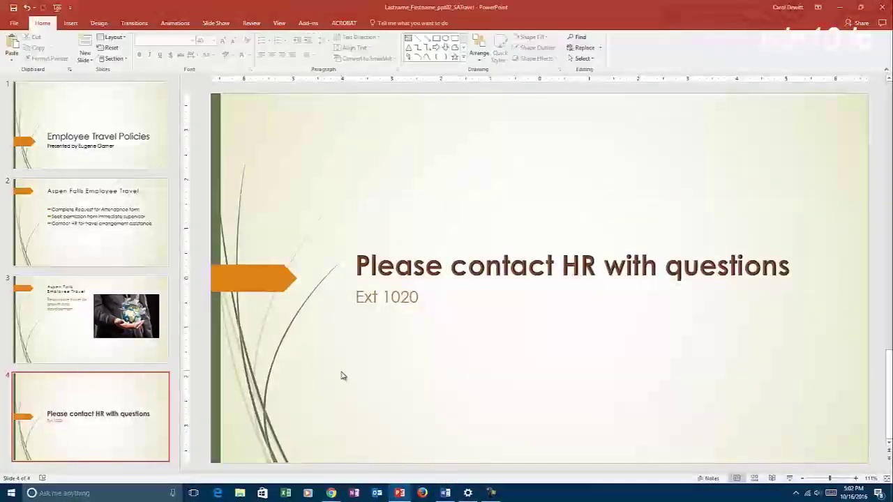
right_click(283, 173)
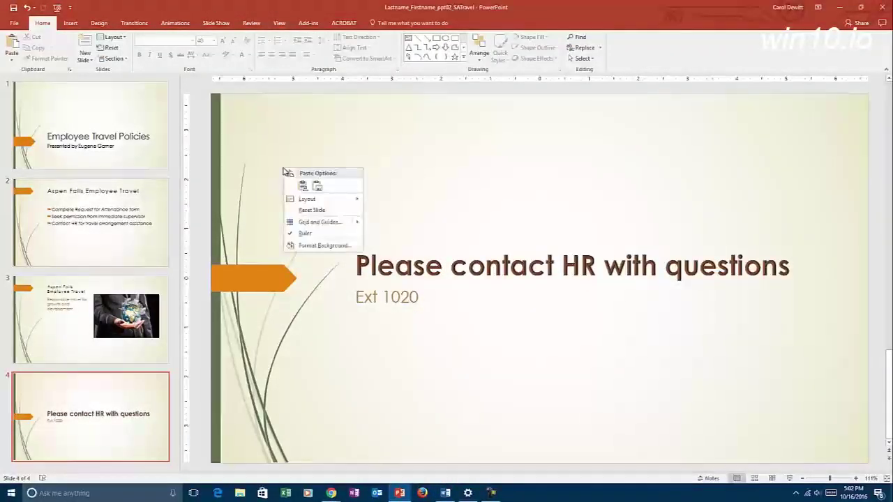
click(318, 246)
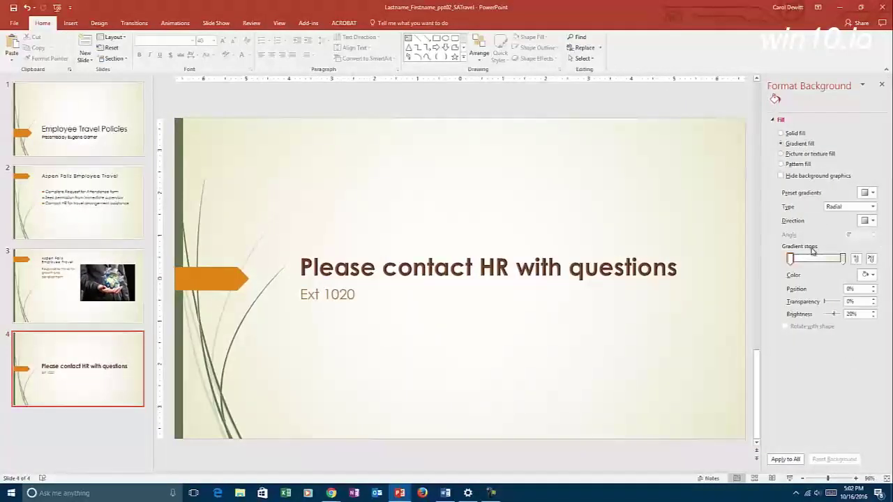
click(873, 194)
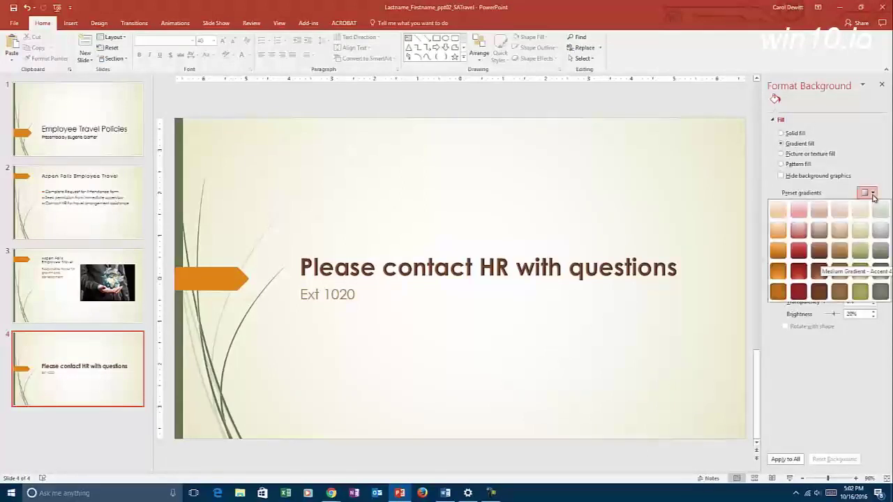
click(873, 194)
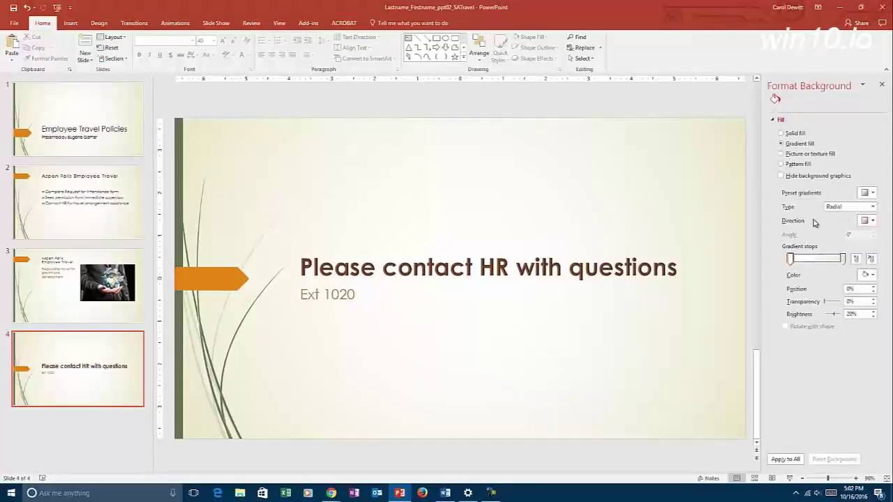
click(865, 208)
click(872, 206)
Step: Switch slide 4 to a Recycled paper texture fill and dock PowerPoint beside the instructions
click(781, 154)
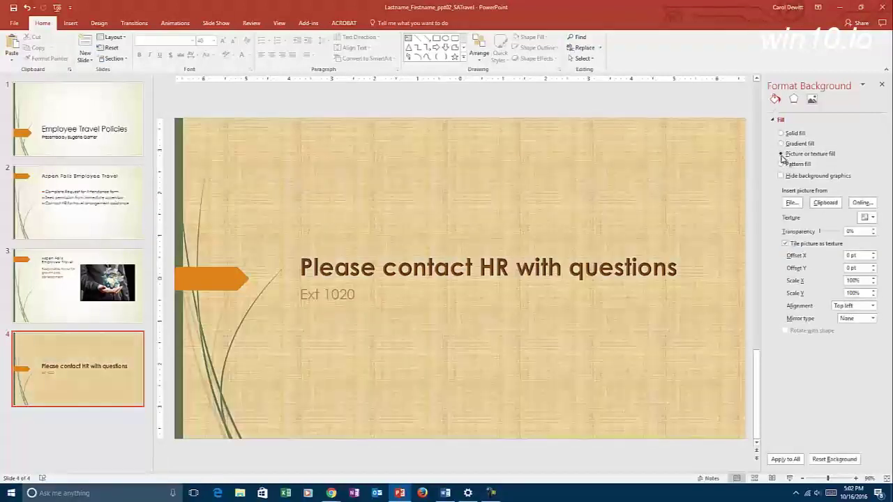
click(872, 217)
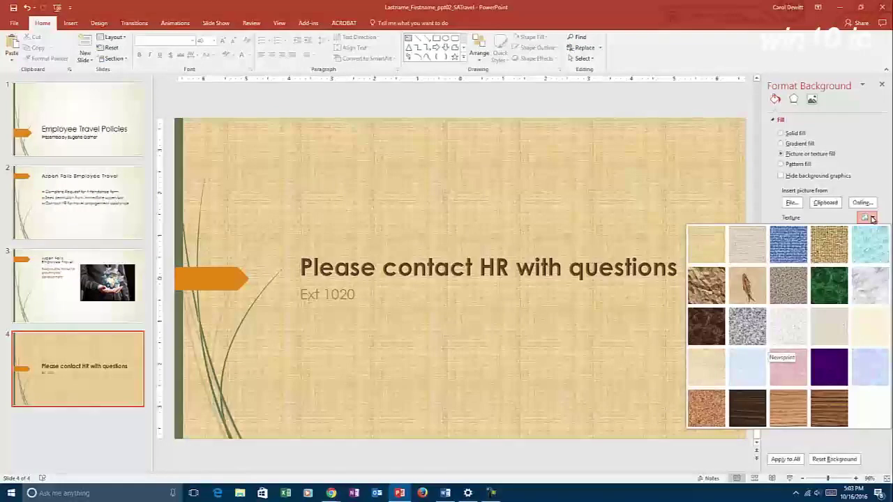
click(835, 329)
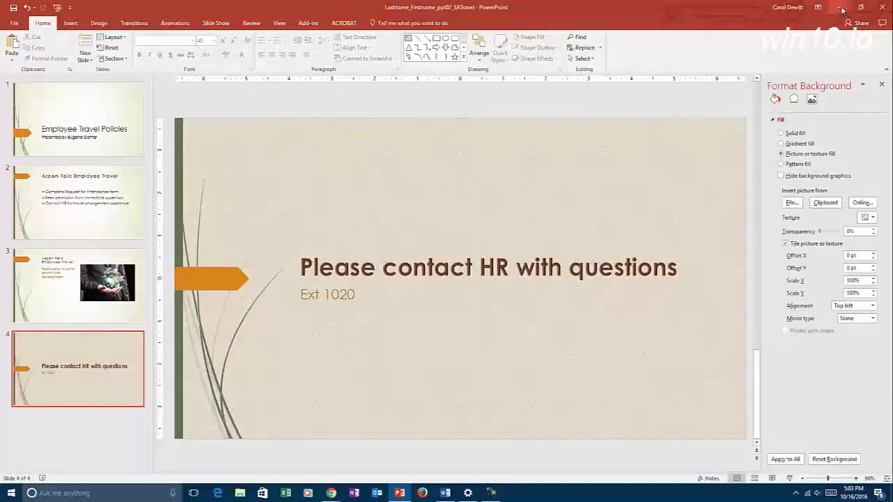
key(super+Left)
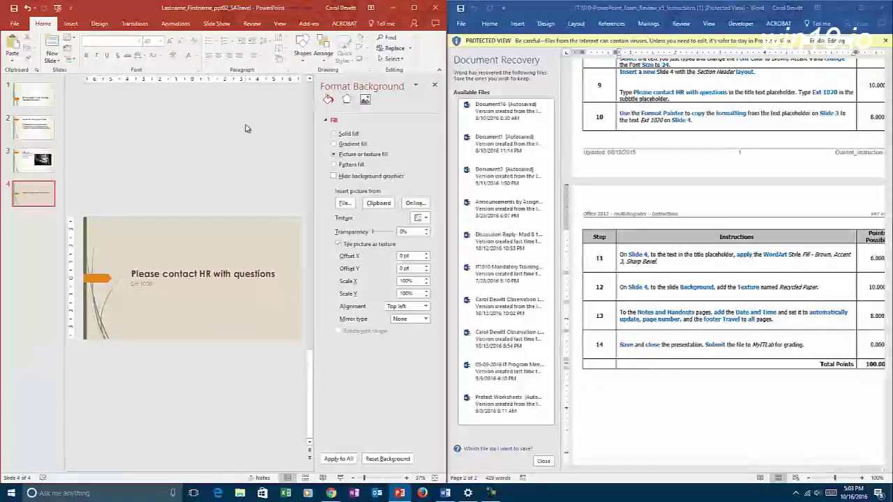
Step: Add a date, page number and footer 'Travel' to all notes and handouts pages
click(239, 100)
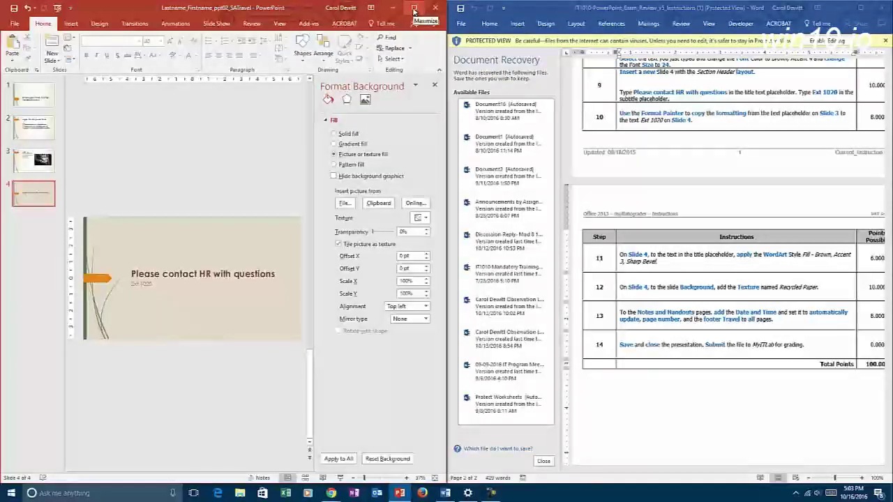
click(73, 24)
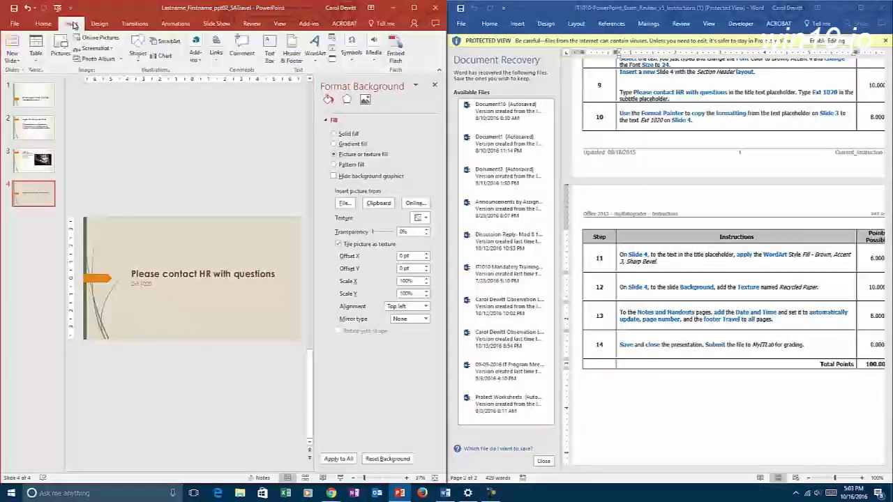
click(291, 53)
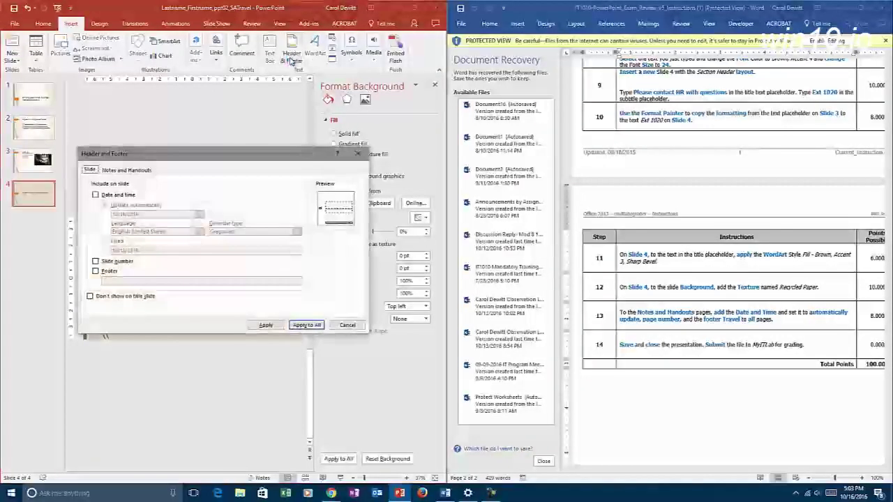
click(130, 171)
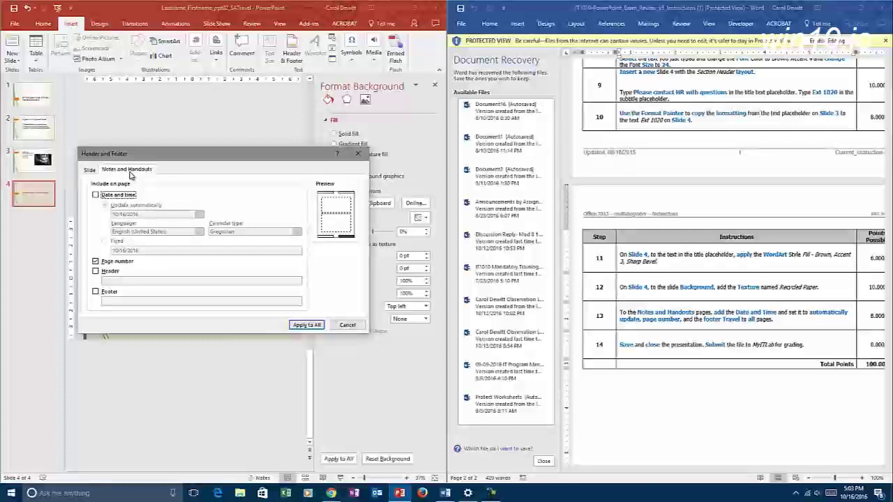
click(97, 196)
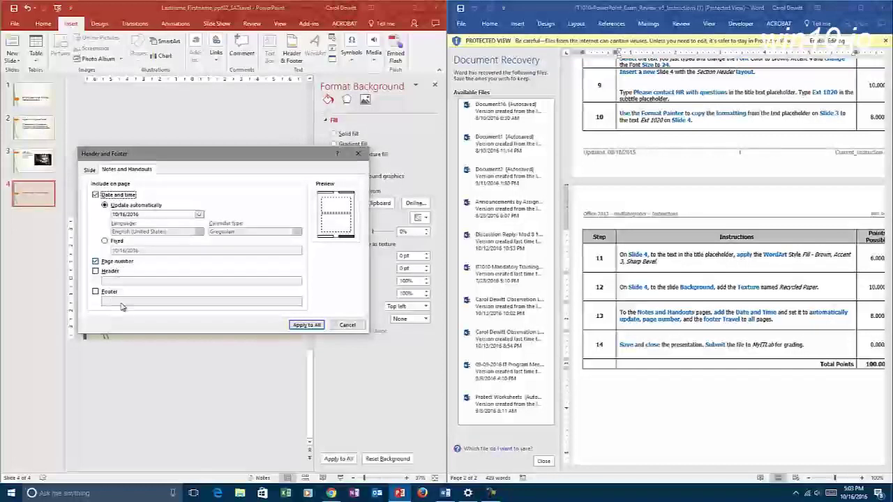
click(95, 292)
click(189, 301)
text(Tr)
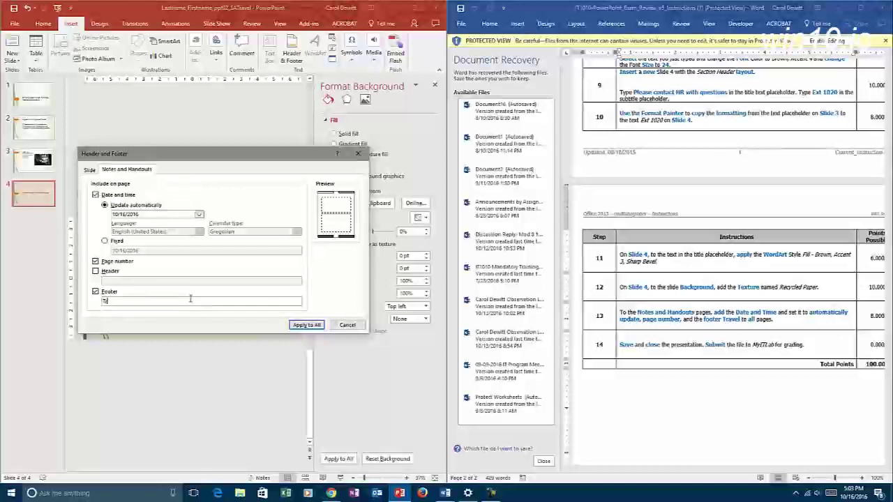
text(avel)
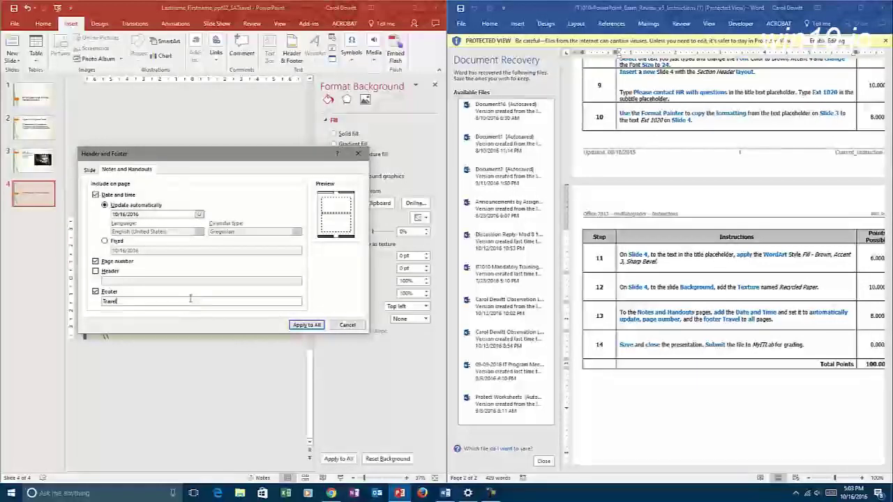
click(309, 324)
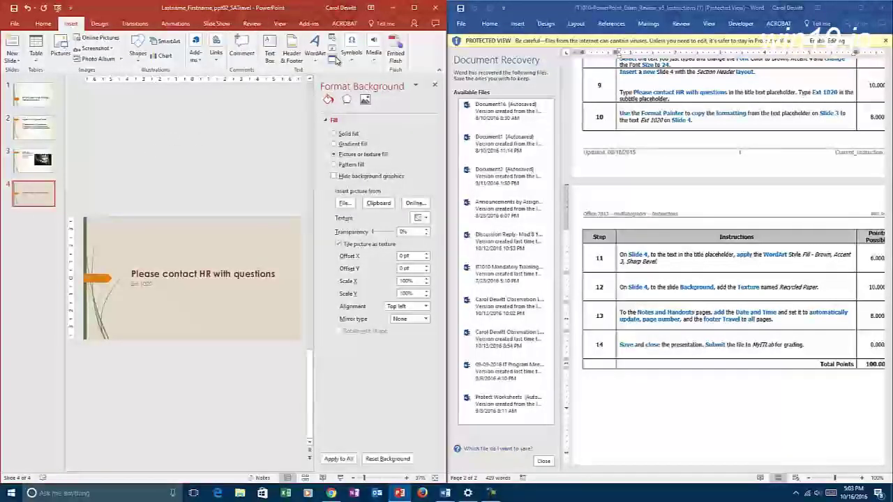
Step: Close the SATravel presentation, saving the changes
click(439, 8)
click(407, 265)
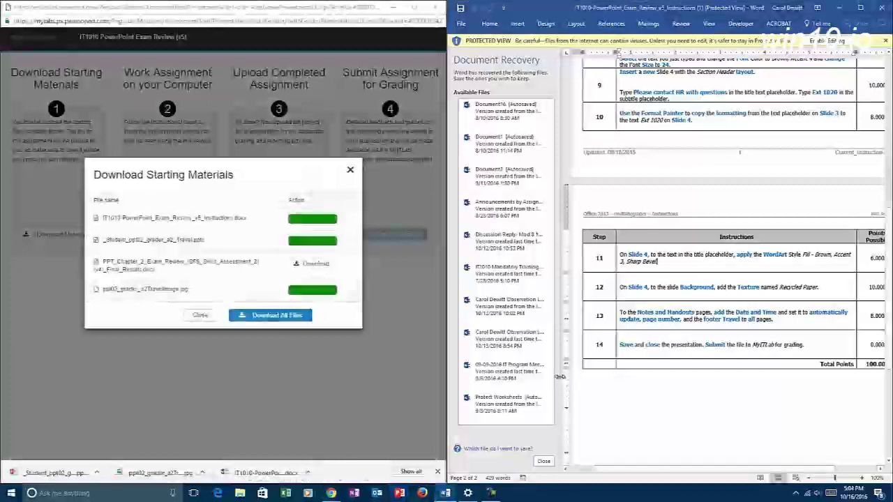
click(491, 492)
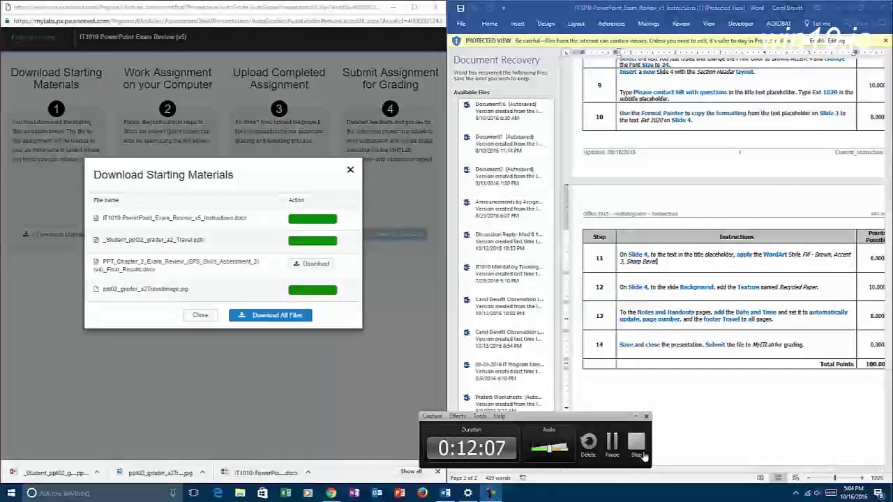